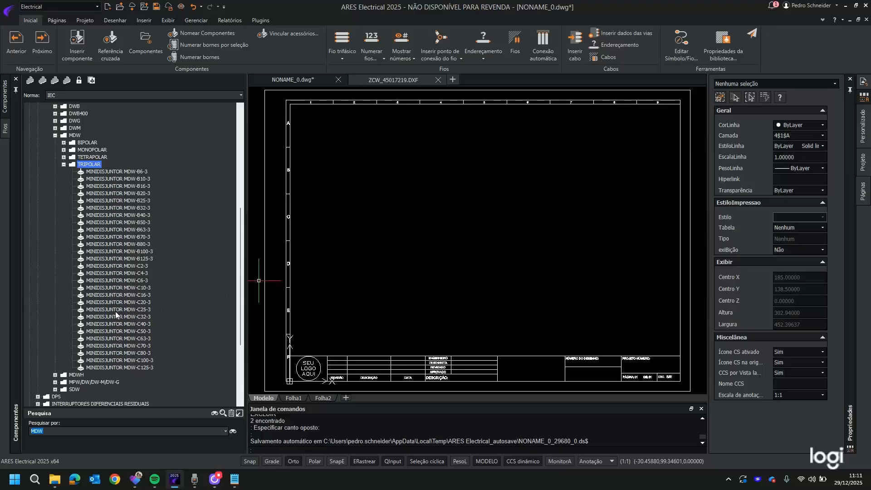
Inspect every drawing representation of the tripolar component MINIDISJUNTOR MDW-C10-3, from Esquemático to Topographical, in its library properties.
click(115, 287)
right_click(114, 288)
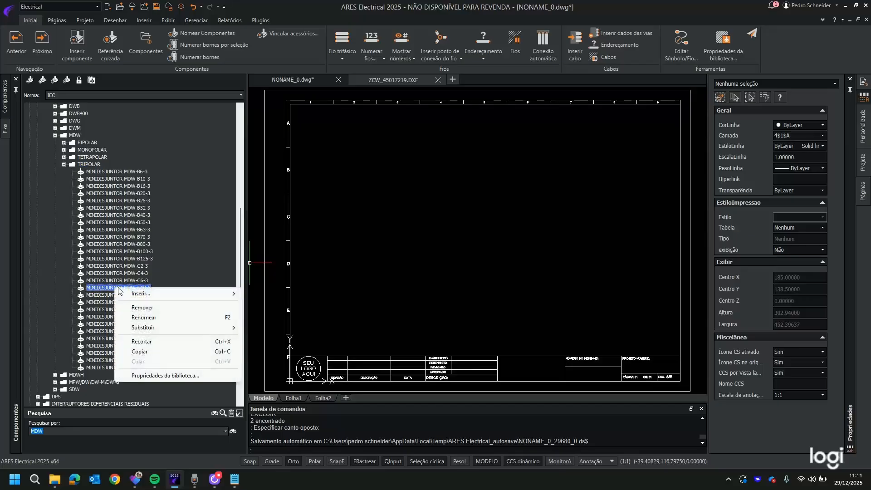
click(168, 375)
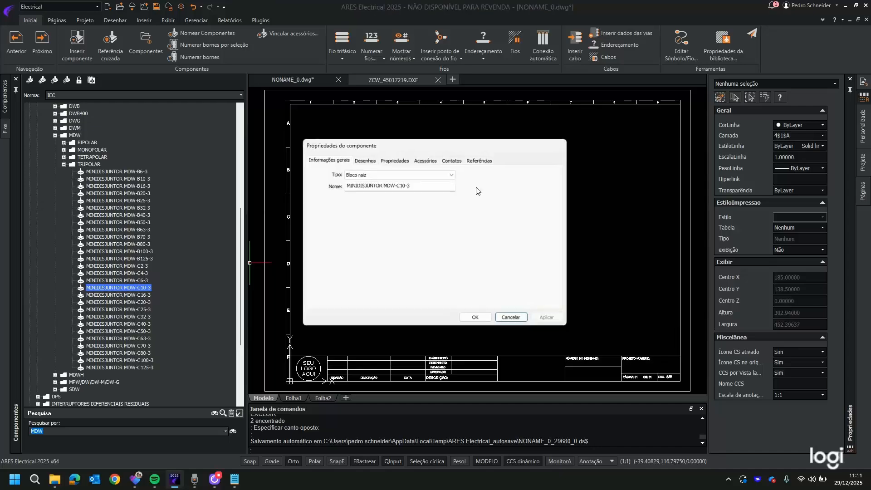
click(363, 160)
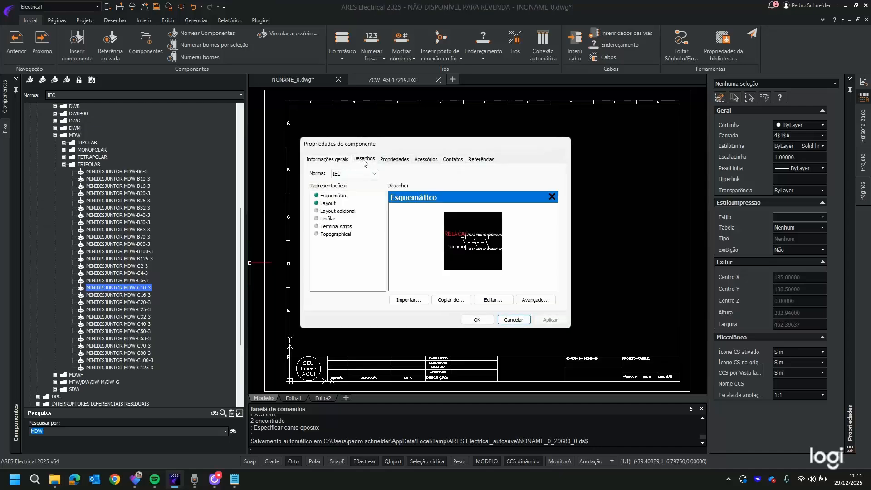
click(333, 196)
click(338, 204)
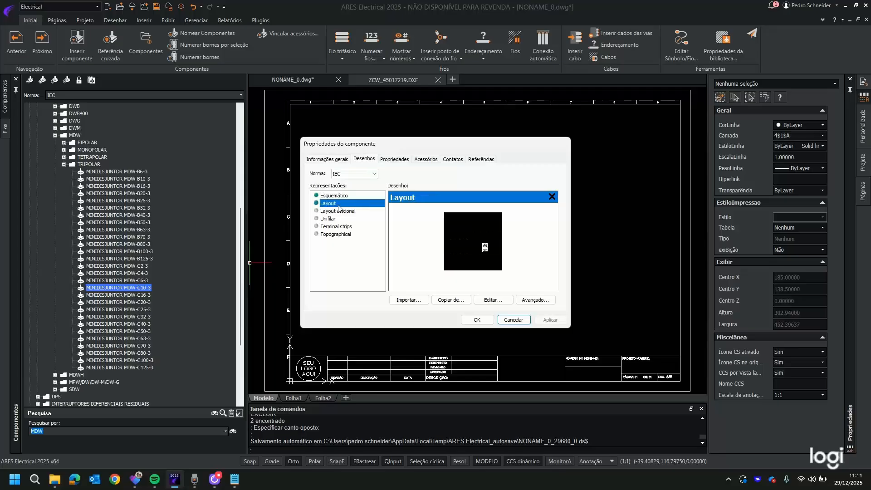
click(346, 212)
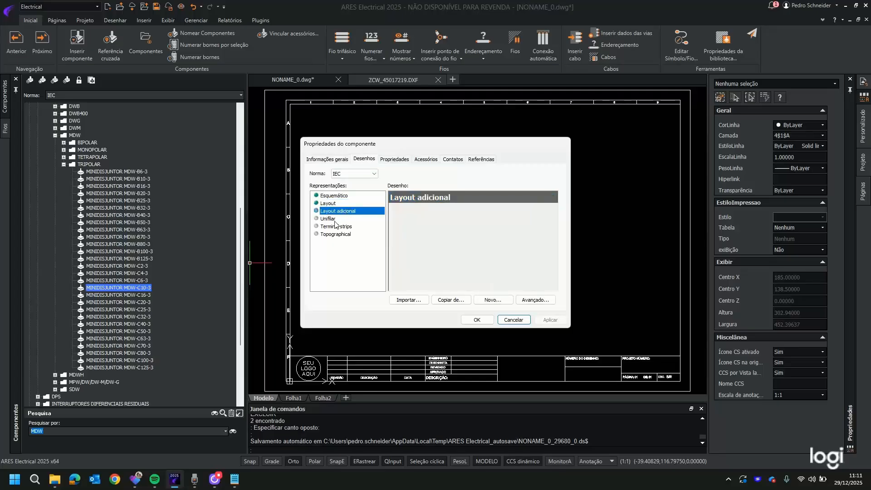
click(332, 220)
click(336, 228)
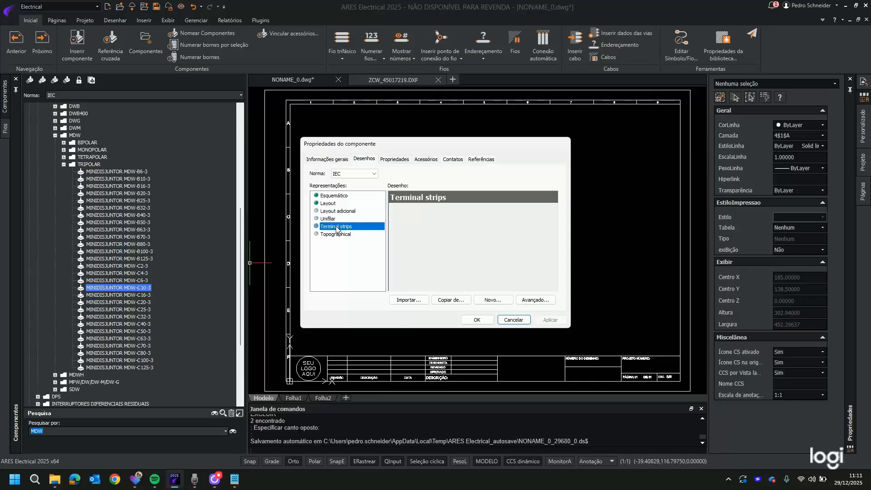
click(341, 236)
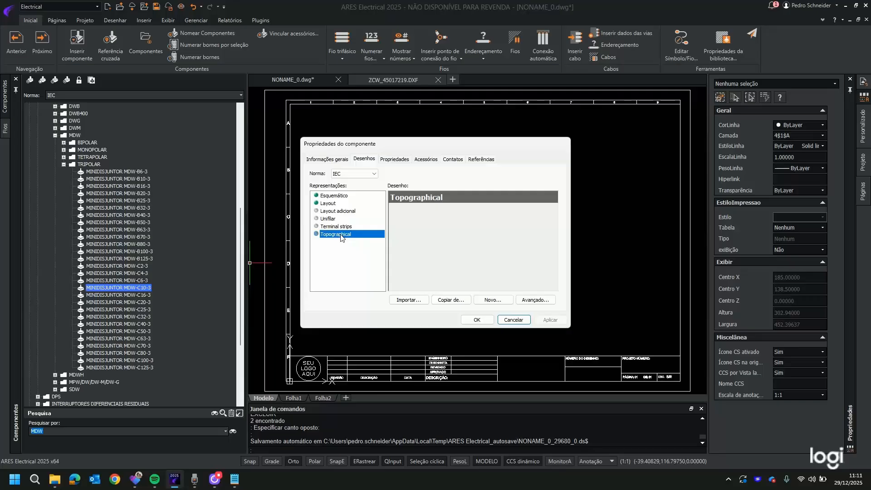
click(514, 319)
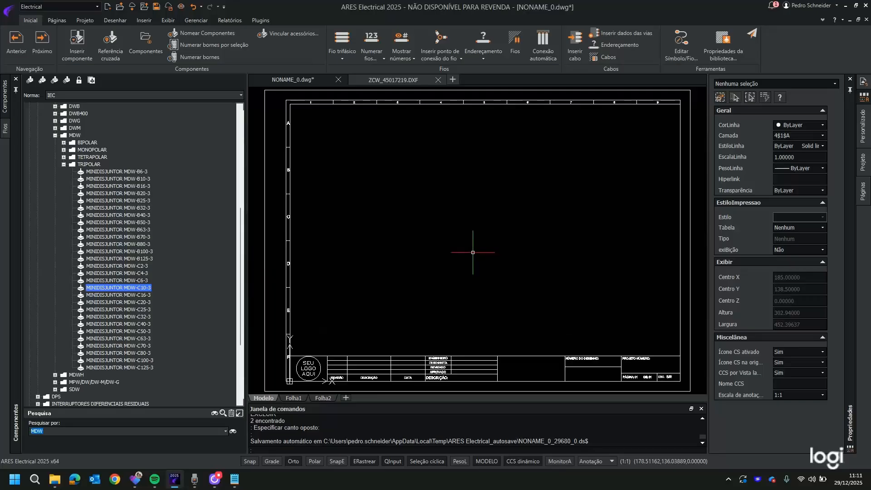
Examine the breaker's front view and side view in ZCW_45017219.DXF, selecting each view's geometry in turn.
click(399, 78)
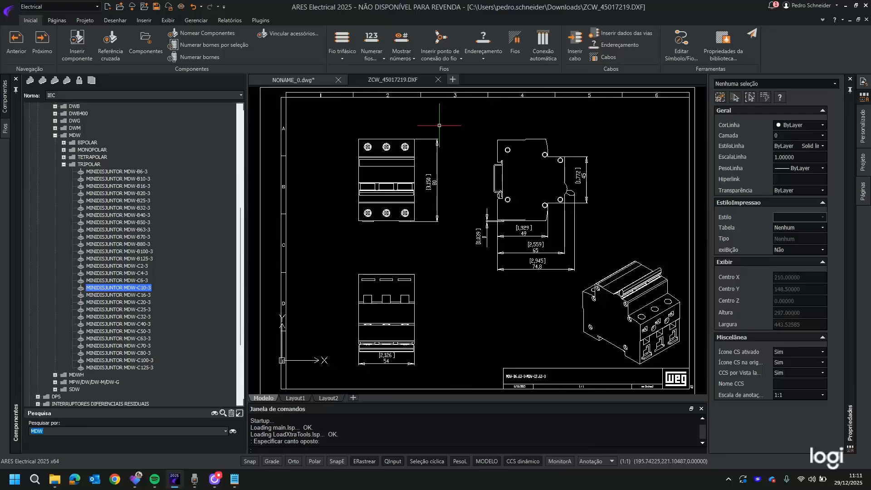
click(325, 118)
click(417, 216)
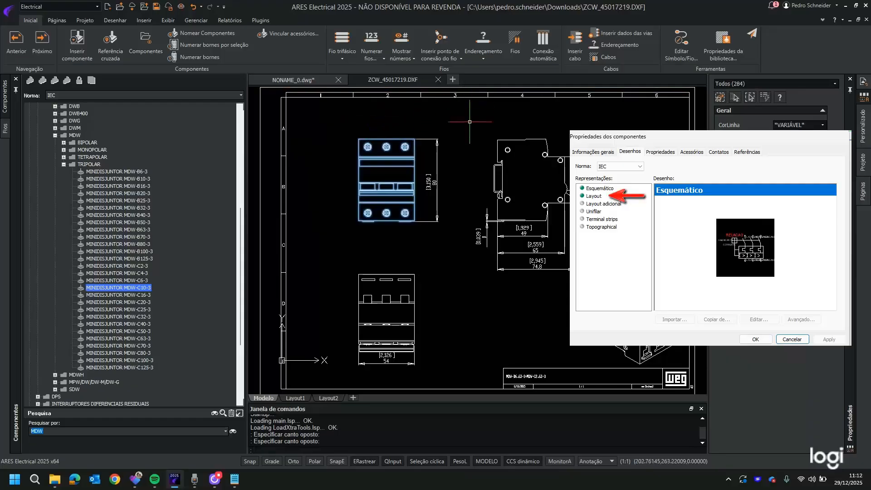
key(Escape)
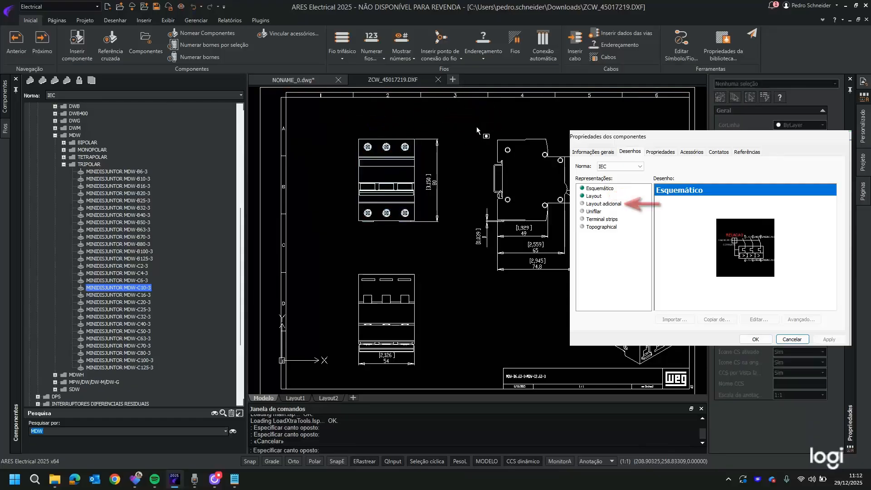
click(475, 127)
click(548, 213)
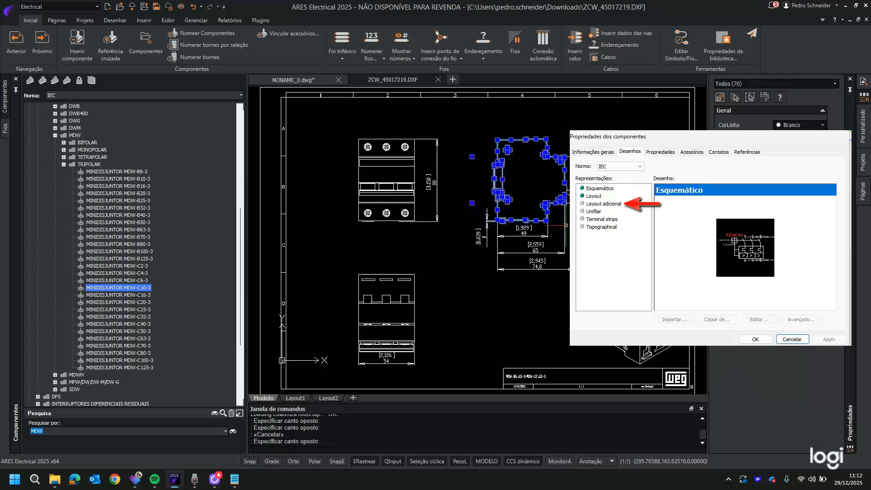
key(Escape)
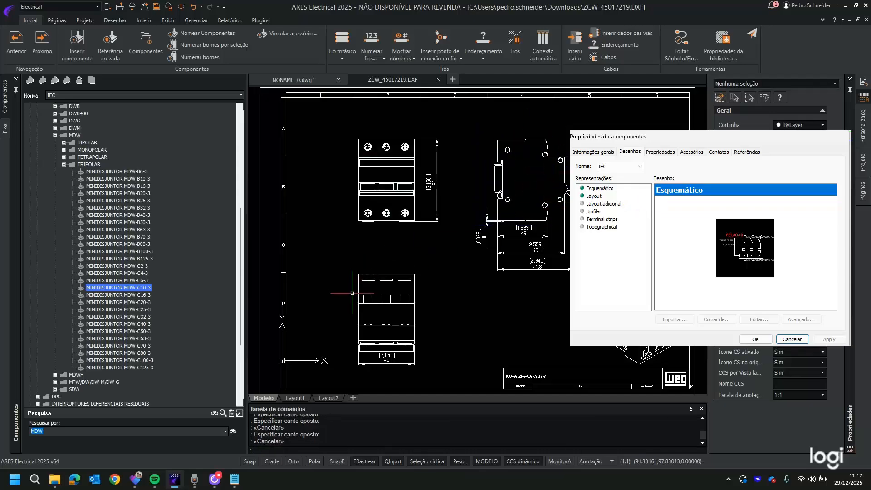
Examine the breaker view below the front view, selecting its whole geometry without the 54 mm dimension.
scroll(366, 298, up, 2)
middle_drag(387, 290, 378, 242)
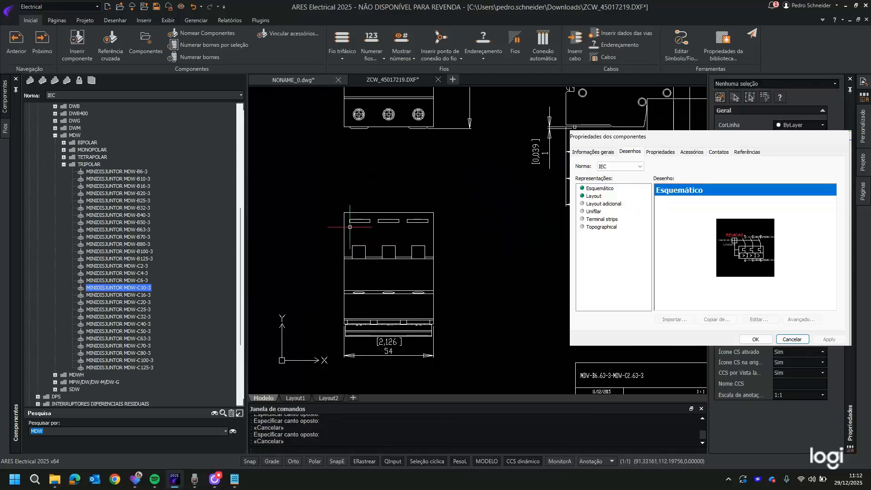
click(325, 195)
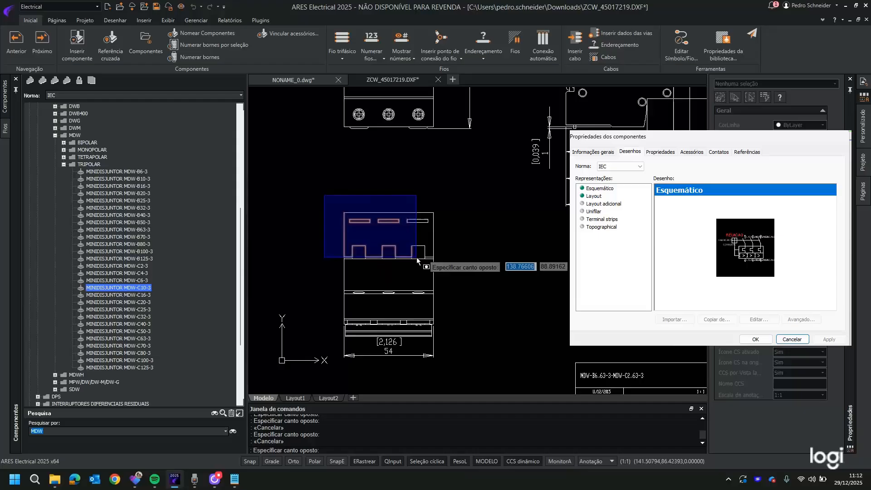
click(470, 342)
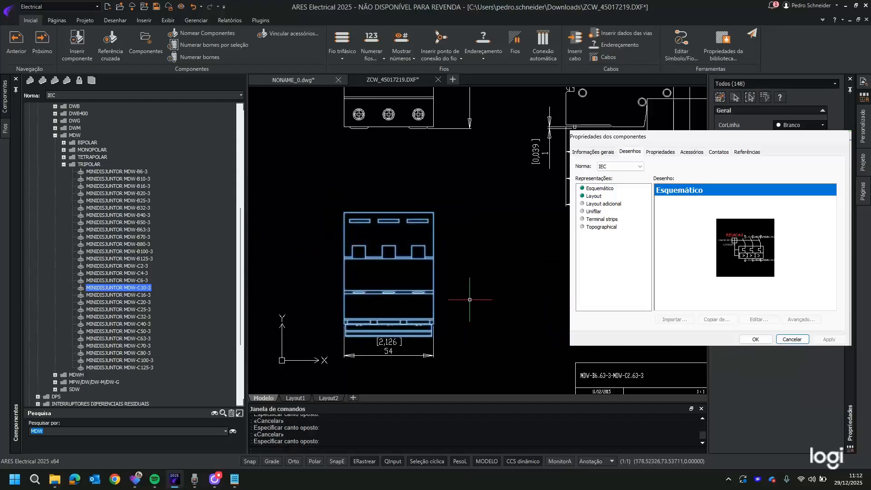
key(Escape)
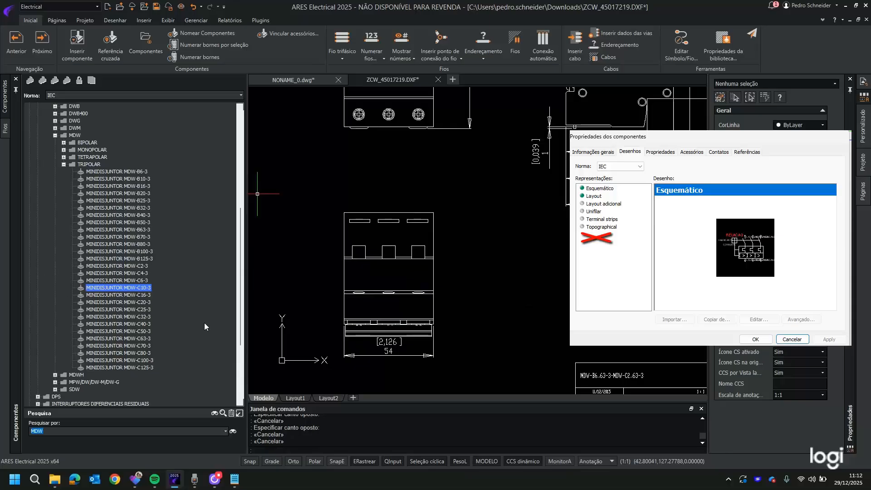
In NONAME_0.dwg, register a new custom representation named Layout adicional 2 and confirm the data update.
click(311, 84)
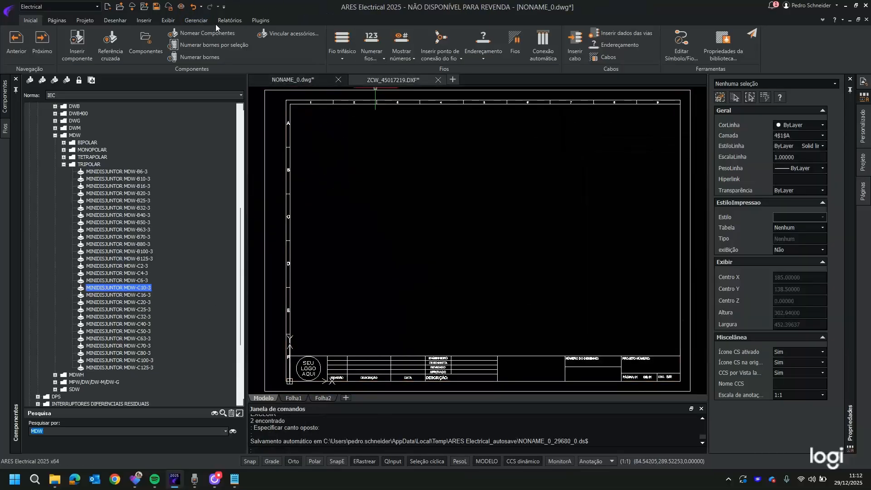
click(196, 18)
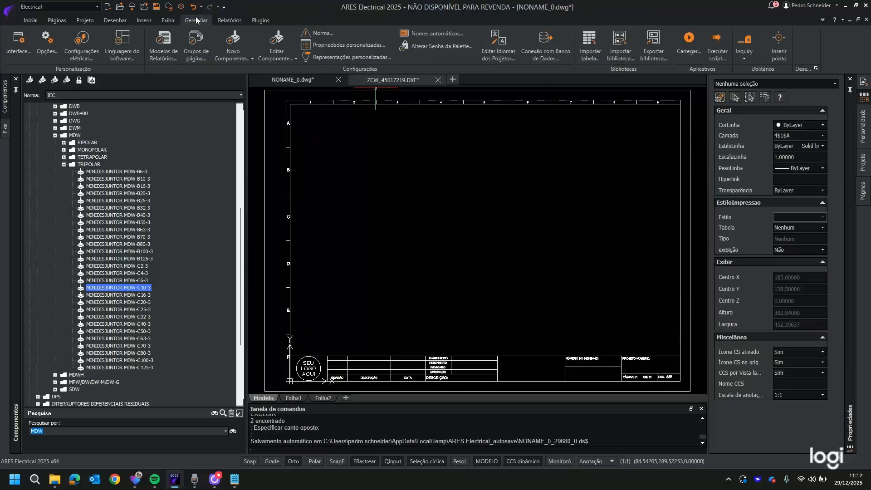
click(380, 59)
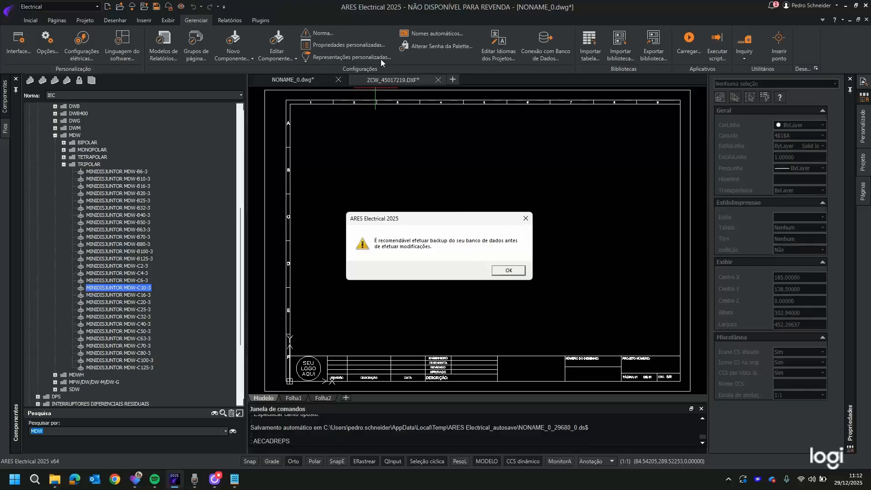
key(Return)
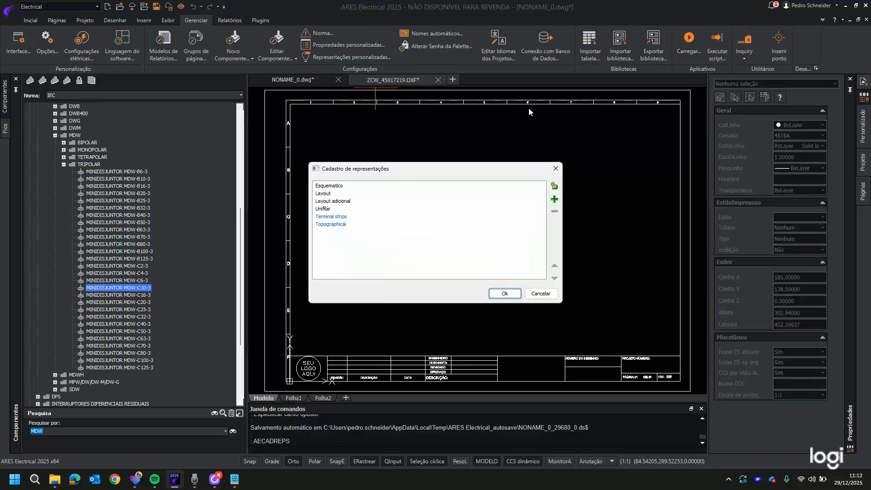
click(554, 200)
click(324, 234)
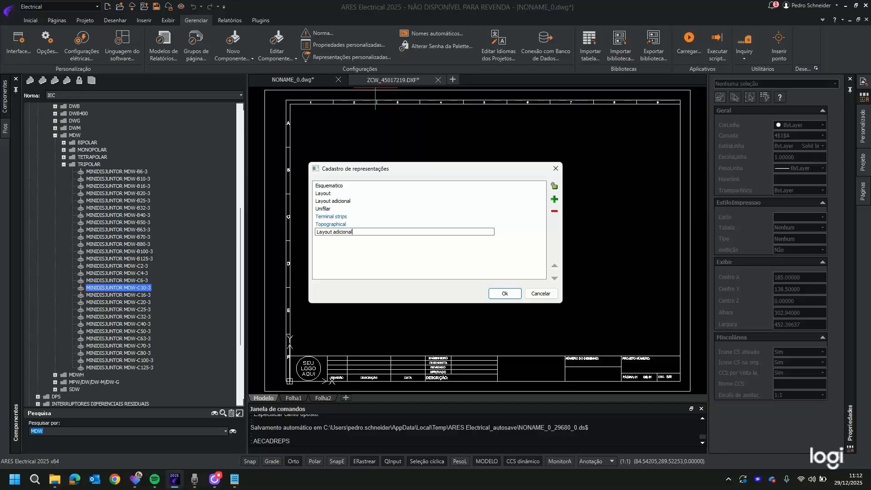
click(503, 294)
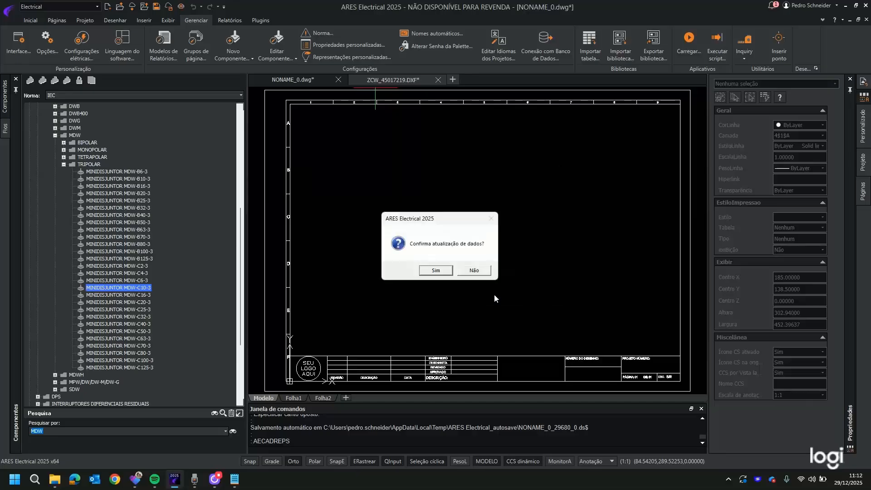
click(435, 270)
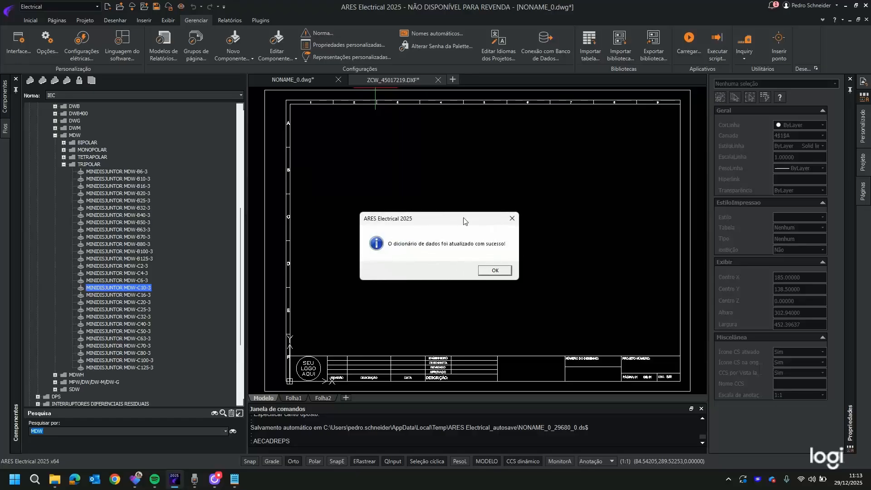
click(504, 270)
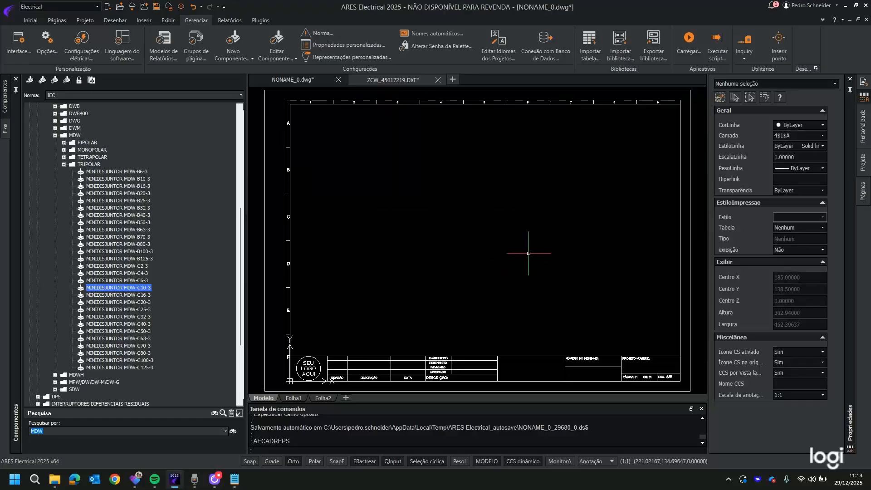
Open the drawing representations of MINIDISJUNTOR MDW-C10-3 in its library properties and view Layout adicional 2.
right_click(112, 287)
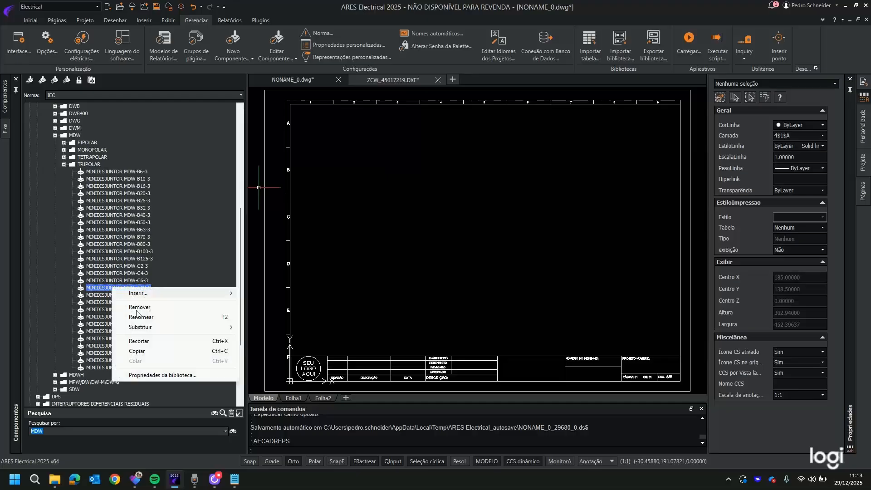
click(170, 376)
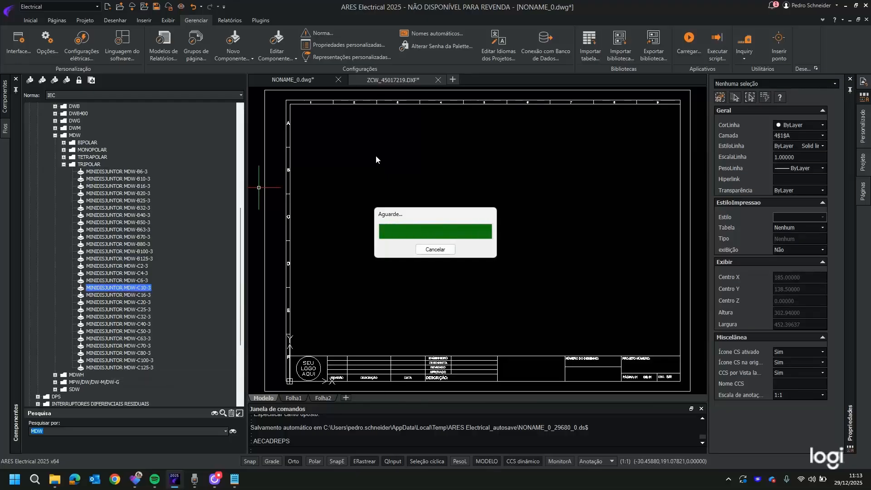
click(365, 159)
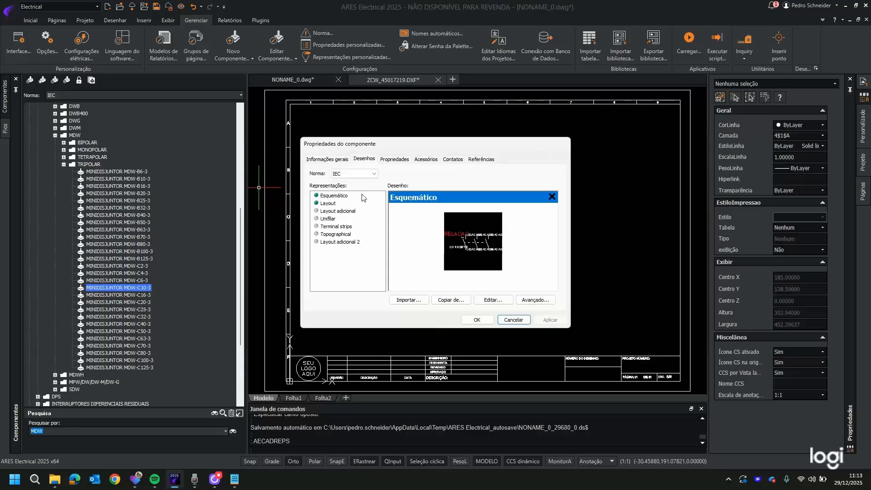
click(352, 242)
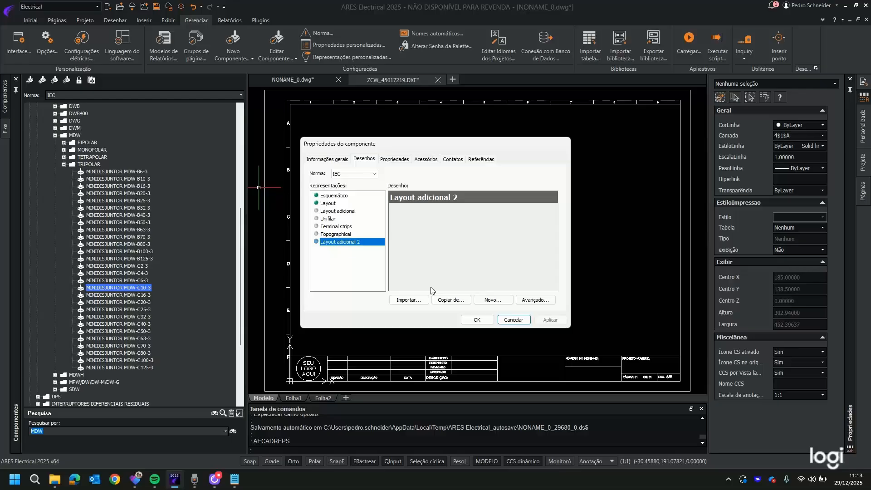
Open the component's Esquemático drawing for editing, review its list of properties and accept the drawing back into the component.
click(334, 196)
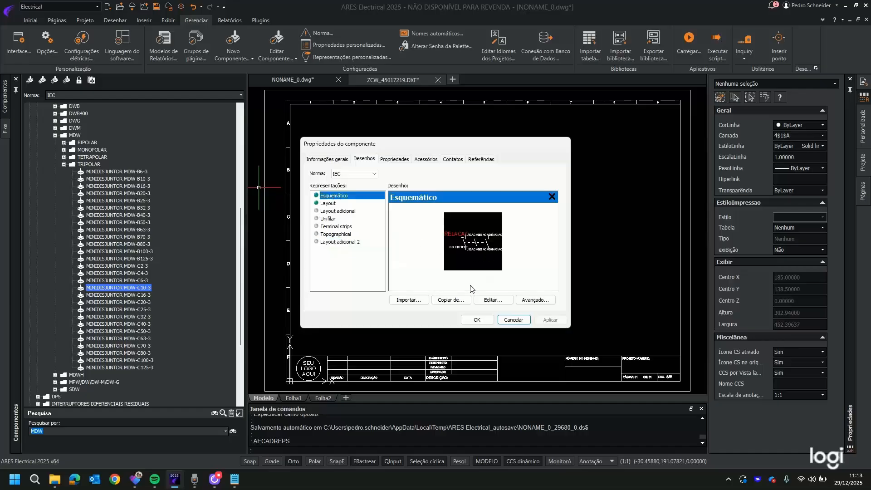
click(493, 300)
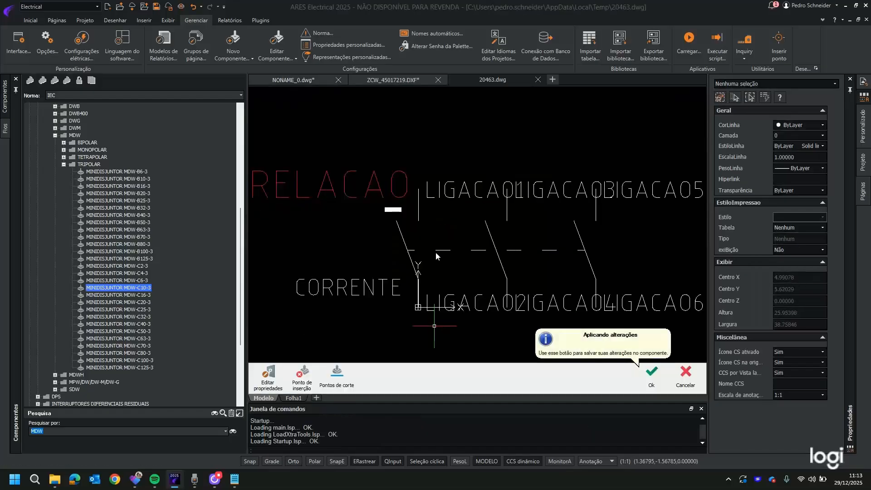
middle_drag(556, 187, 468, 201)
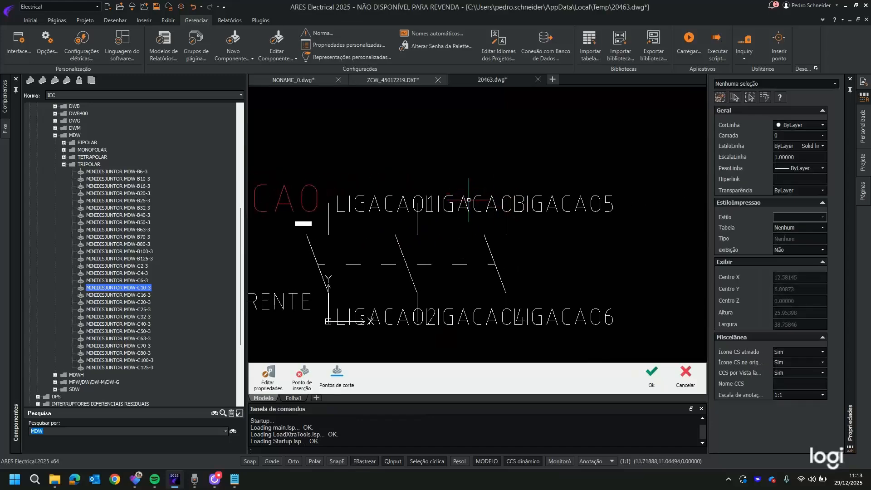
click(268, 376)
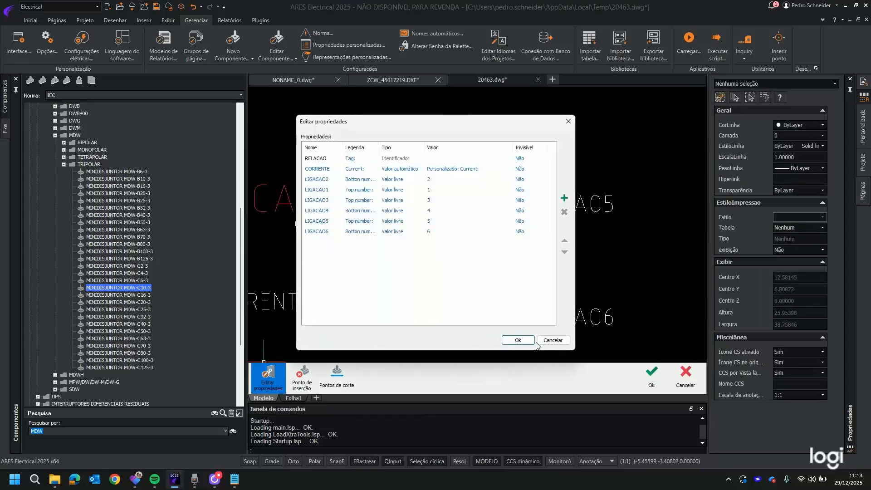
click(517, 341)
click(644, 372)
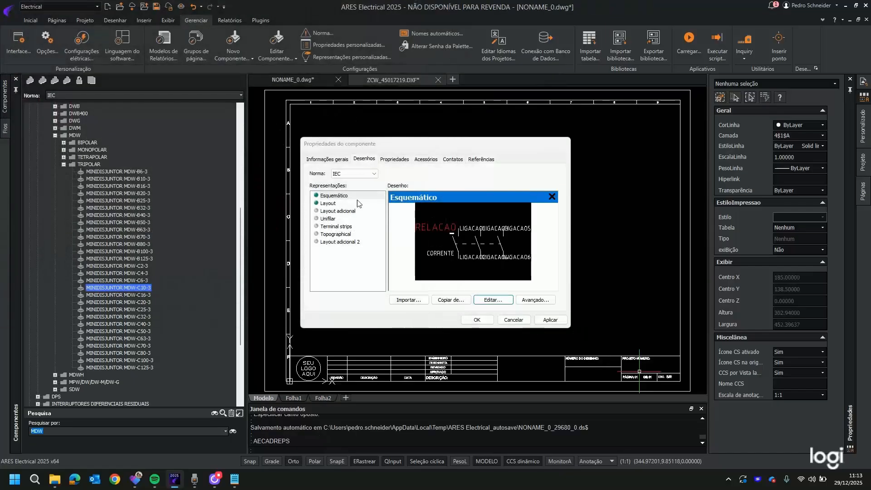
Open the component's Layout drawing for editing and examine its front view with the RELACAO, CPOINT and DISTANCIA attributes.
click(328, 203)
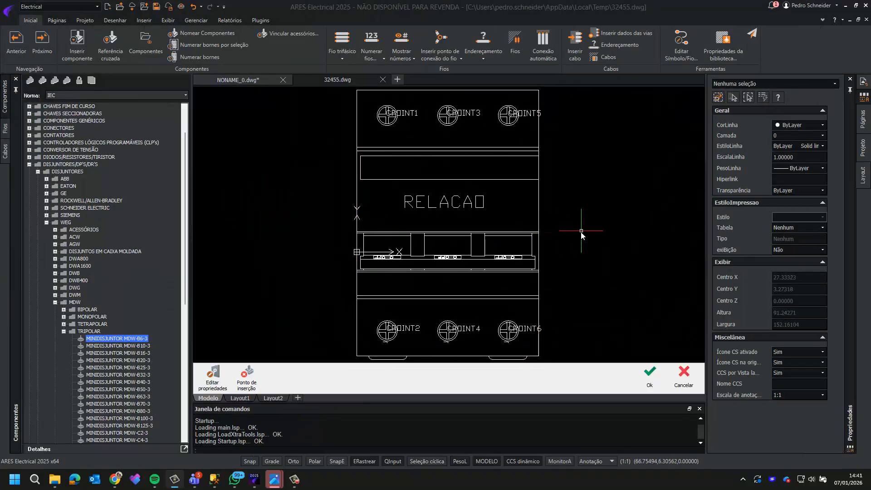
scroll(429, 201, down, 4)
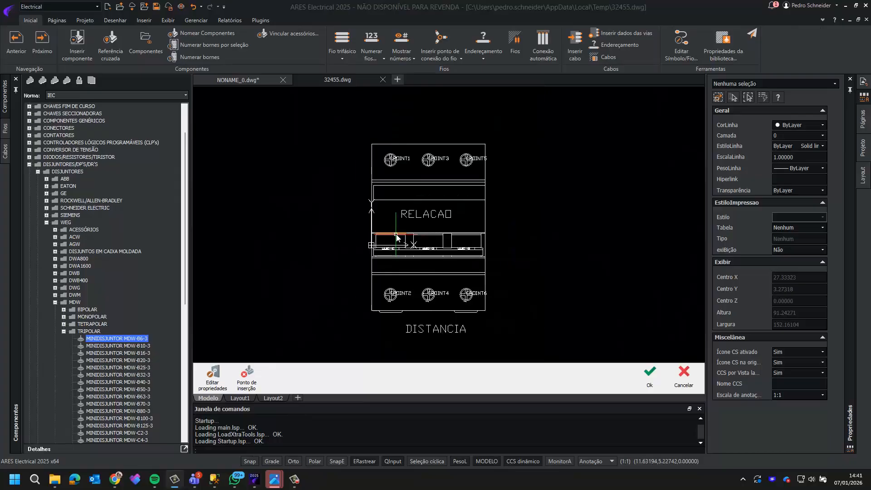
click(212, 377)
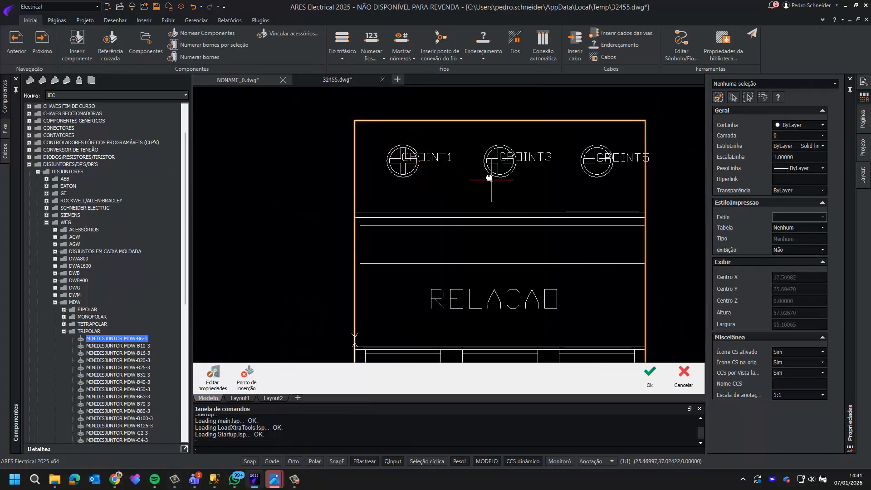
middle_drag(491, 179, 376, 180)
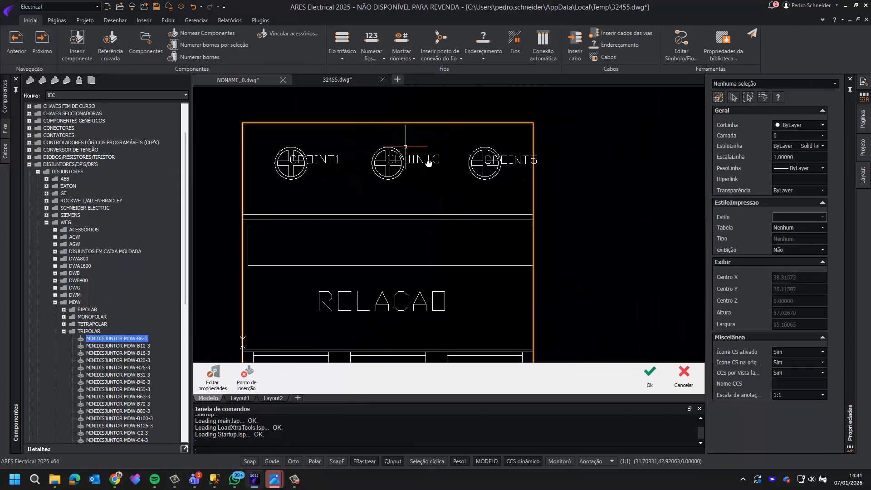
scroll(484, 243, down, 1)
mouse_move(481, 241)
middle_down()
mouse_move(482, 283)
mouse_move(483, 162)
mouse_move(536, 218)
mouse_move(534, 249)
middle_up()
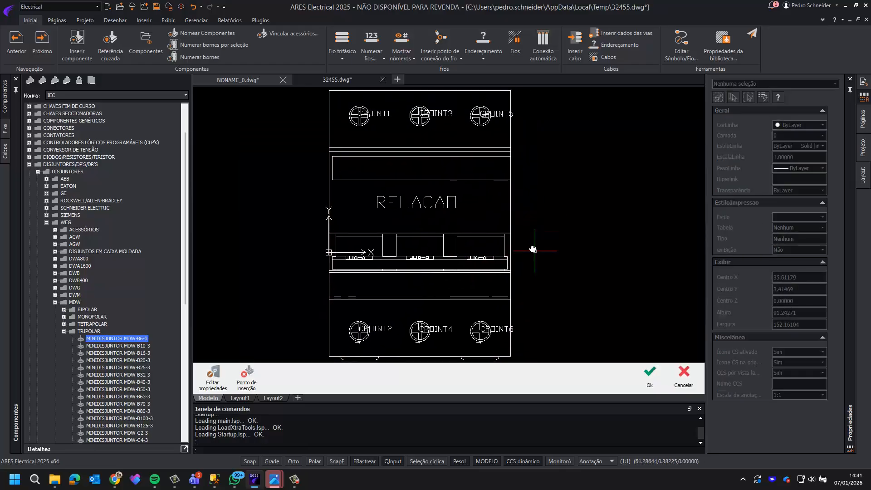
scroll(532, 237, down, 2)
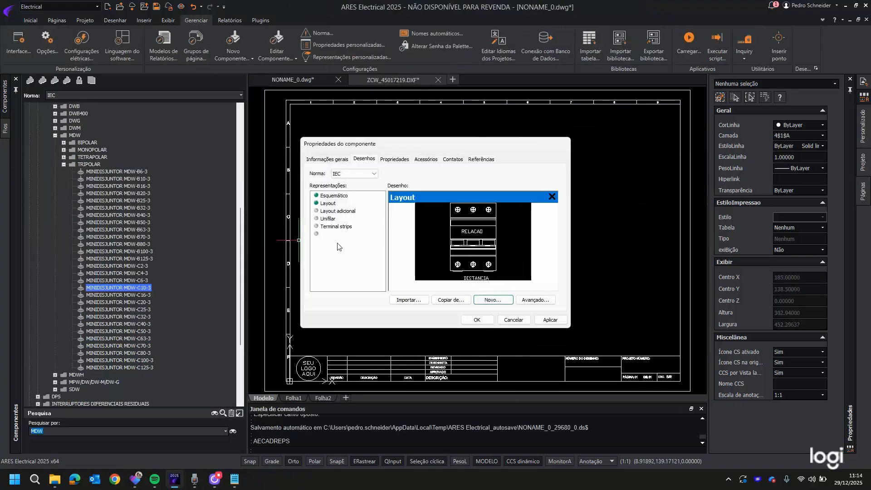
Check the Layout adicional 2 representation in the component properties, then close the dialog.
click(335, 242)
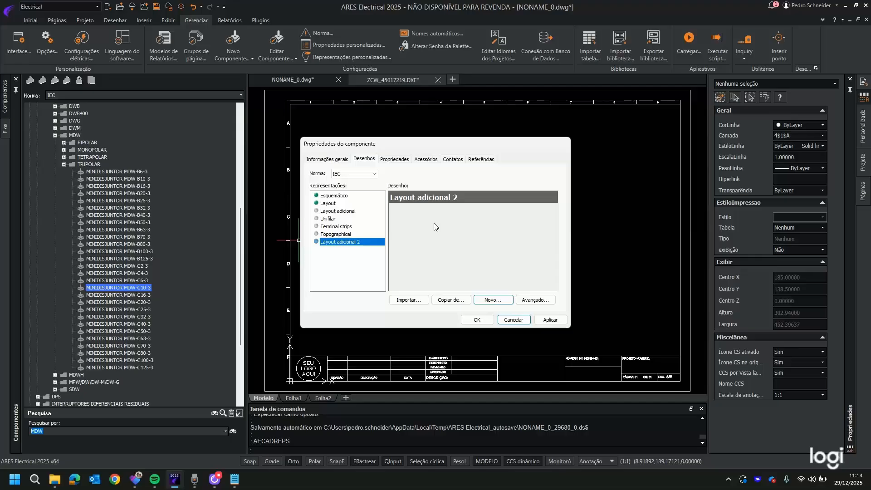
click(483, 322)
click(449, 301)
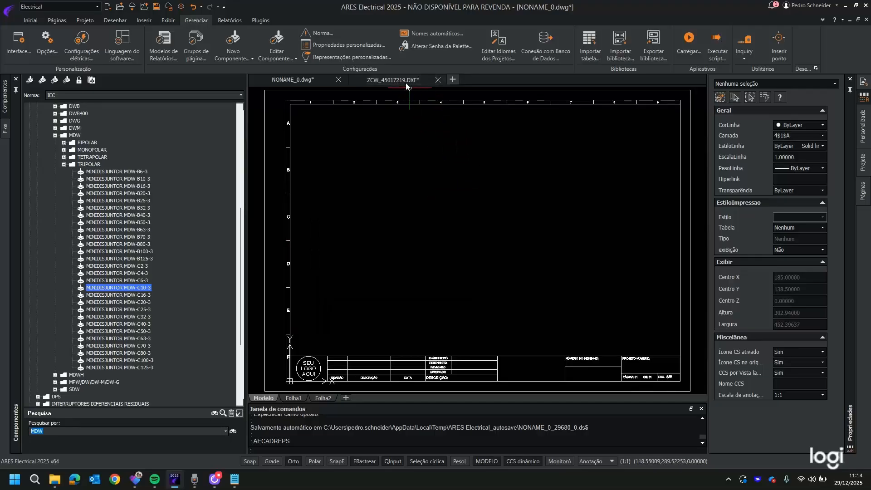
In ZCW_45017219.DXF, erase the sheet frame and every view except the breaker view below the front view with its dimension.
click(406, 80)
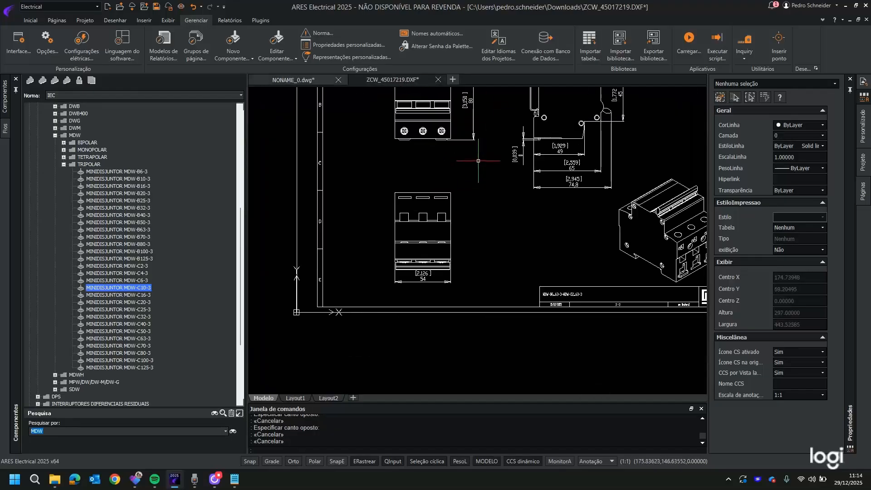
scroll(499, 159, down, 3)
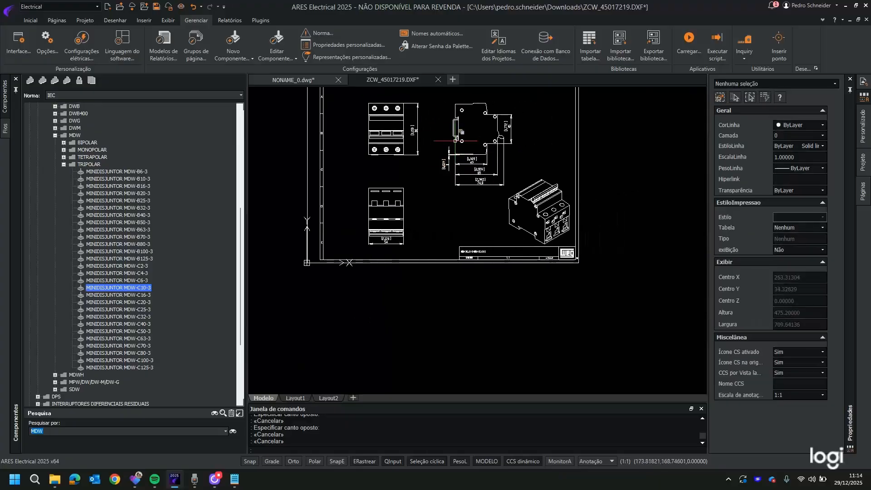
click(667, 301)
middle_drag(443, 107, 449, 194)
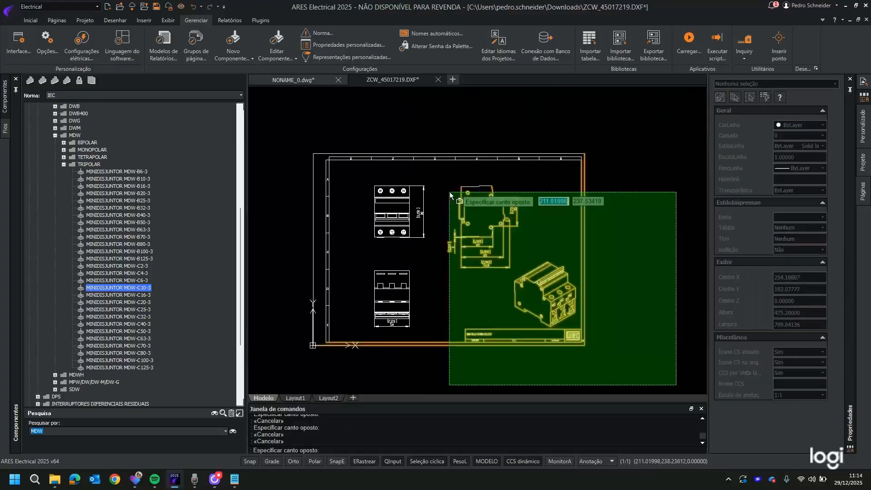
click(437, 137)
click(450, 261)
click(289, 103)
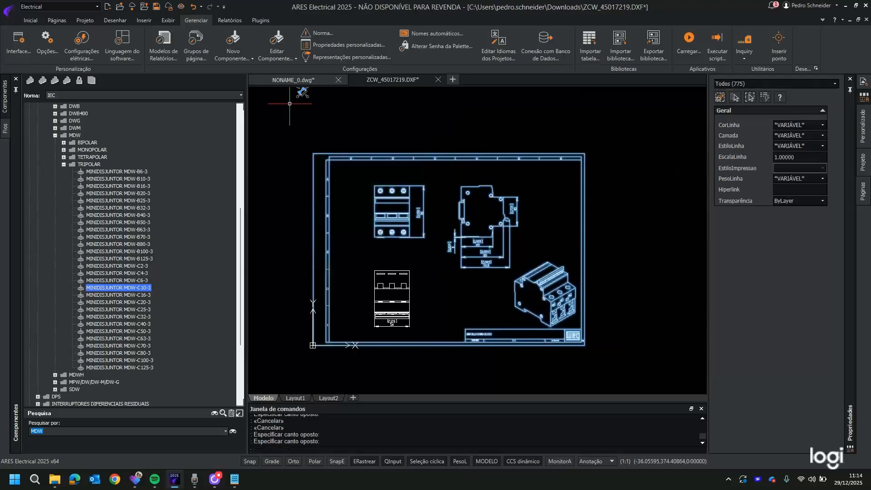
click(338, 370)
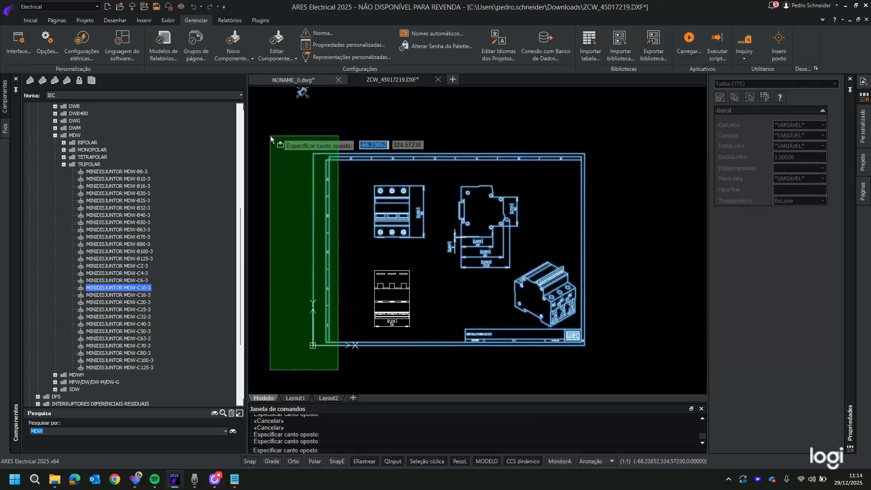
click(271, 138)
text(e)
key(Return)
middle_click(291, 156)
middle_click(292, 156)
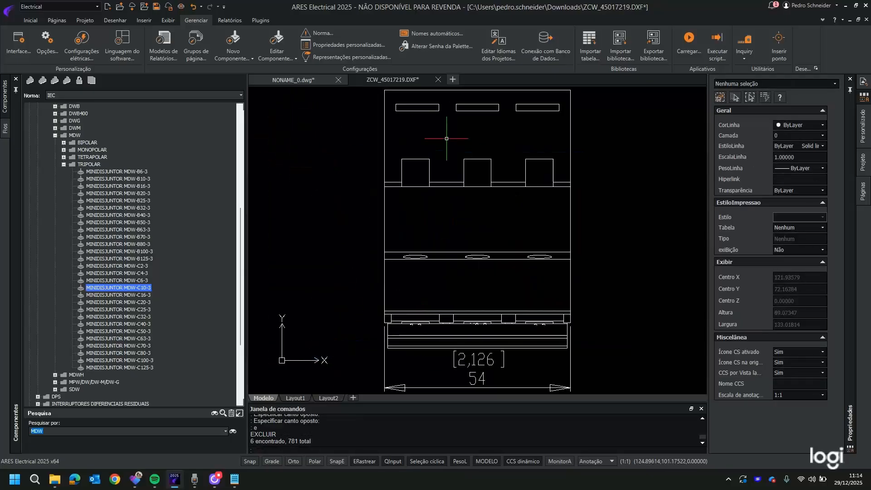
Erase the 54 mm width dimension below the remaining breaker view.
scroll(587, 265, down, 3)
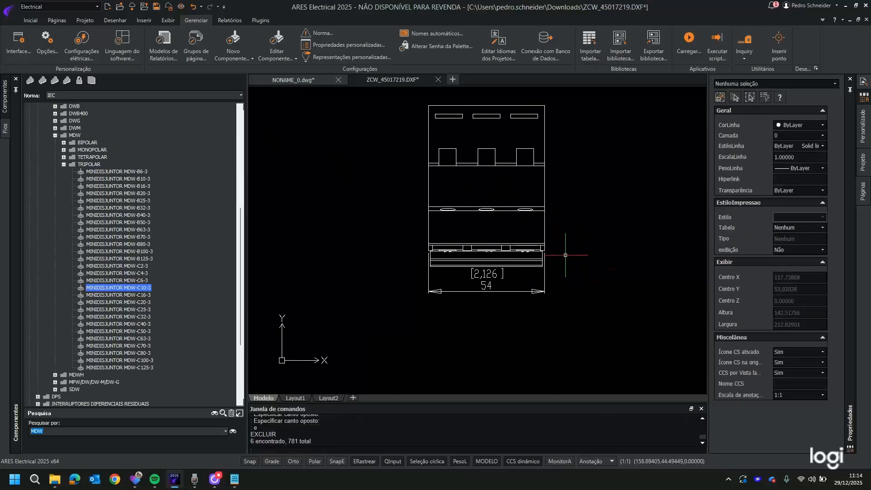
click(576, 322)
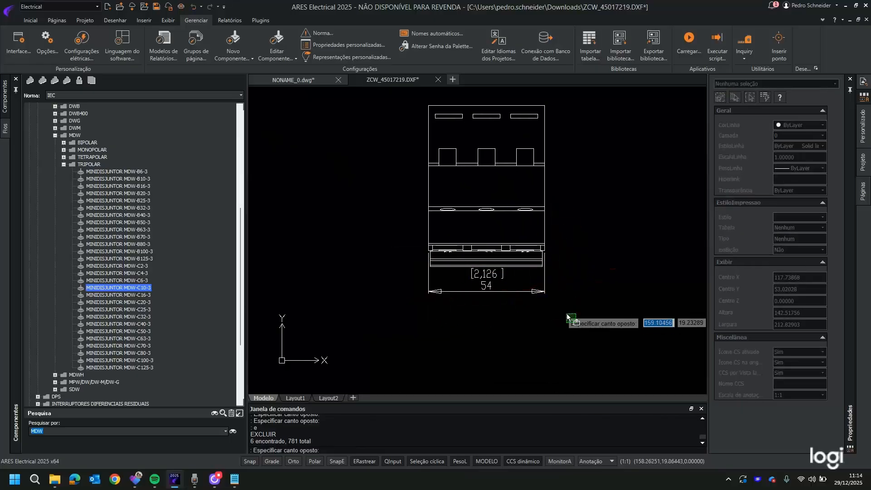
click(465, 288)
text(e)
key(Return)
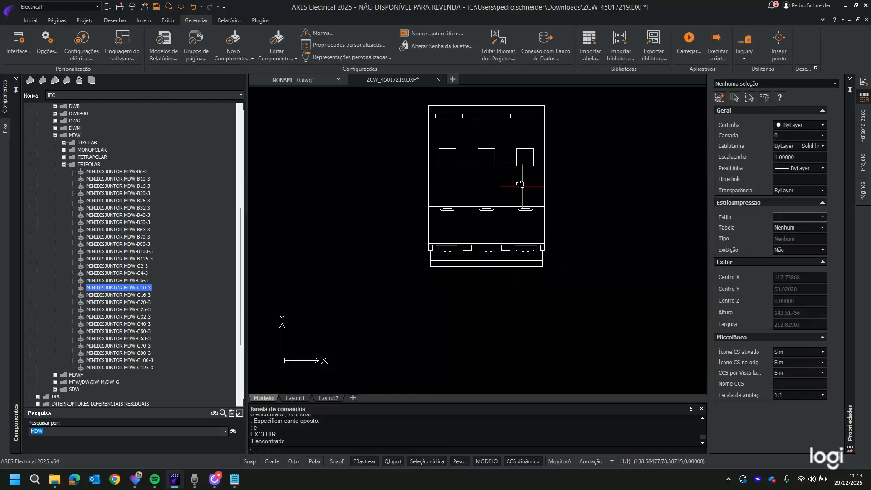
Save the cleaned breaker view in the Área de Trabalho folder as VISTA SUPERIOR MDW.dwg and close that drawing.
scroll(521, 185, up, 3)
scroll(366, 249, down, 4)
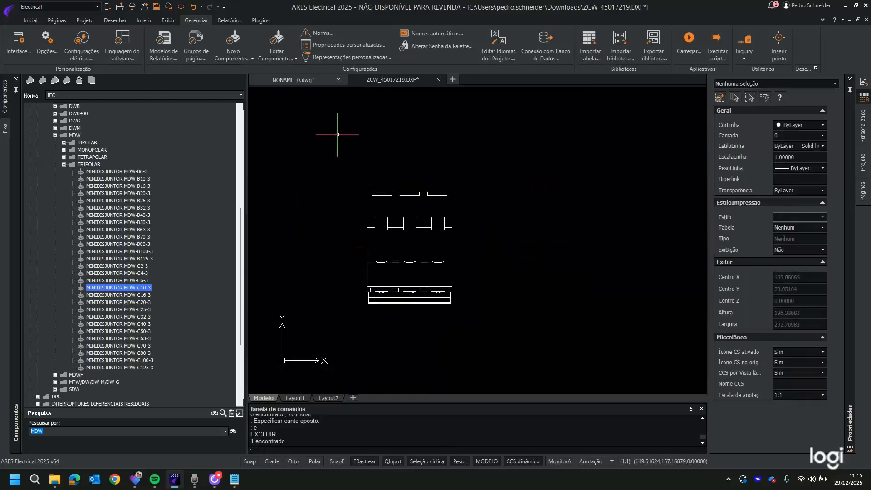
middle_click(630, 163)
middle_click(630, 164)
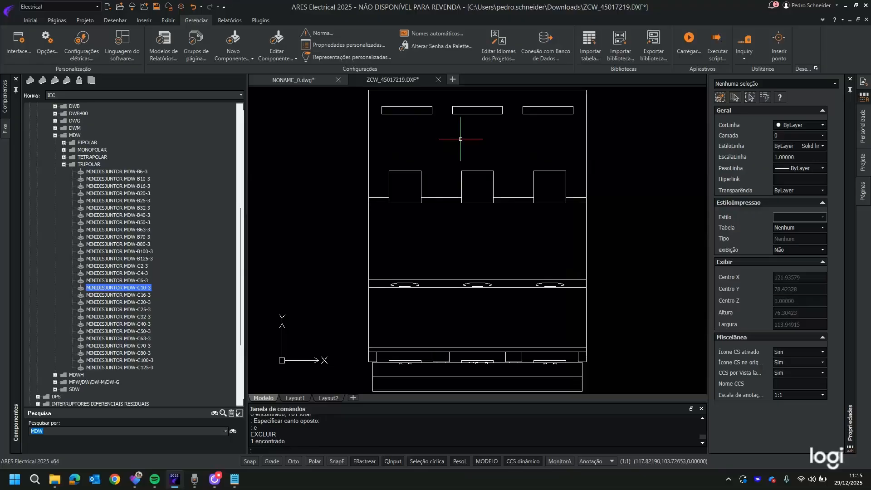
key(ctrl+s)
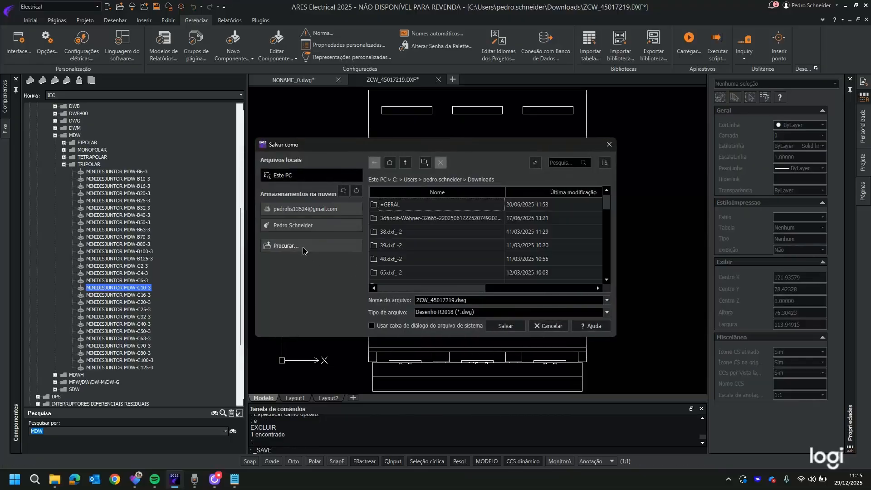
click(303, 247)
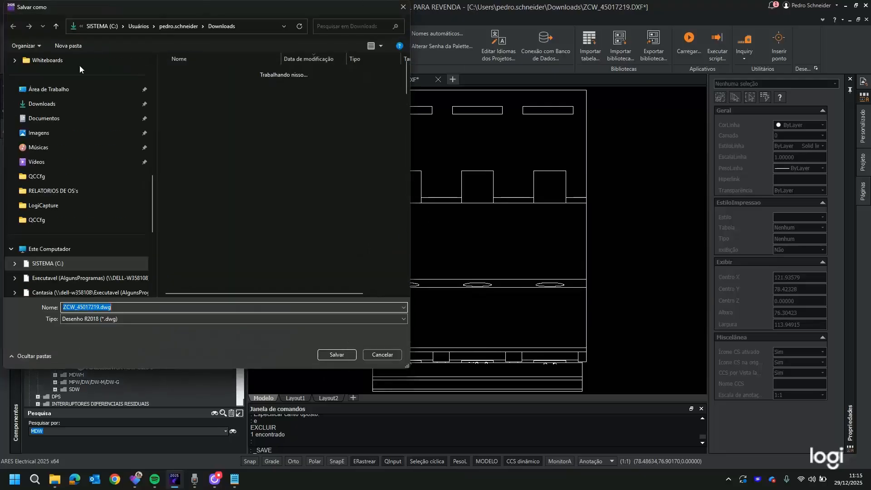
click(69, 88)
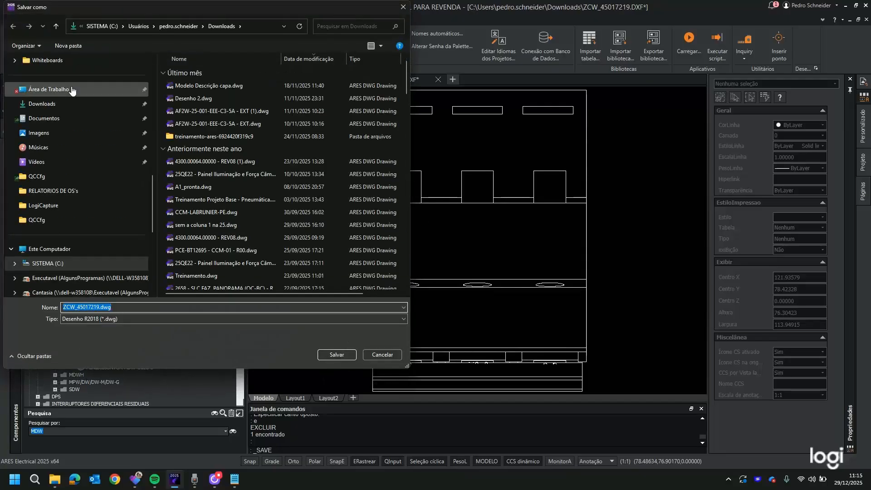
click(195, 305)
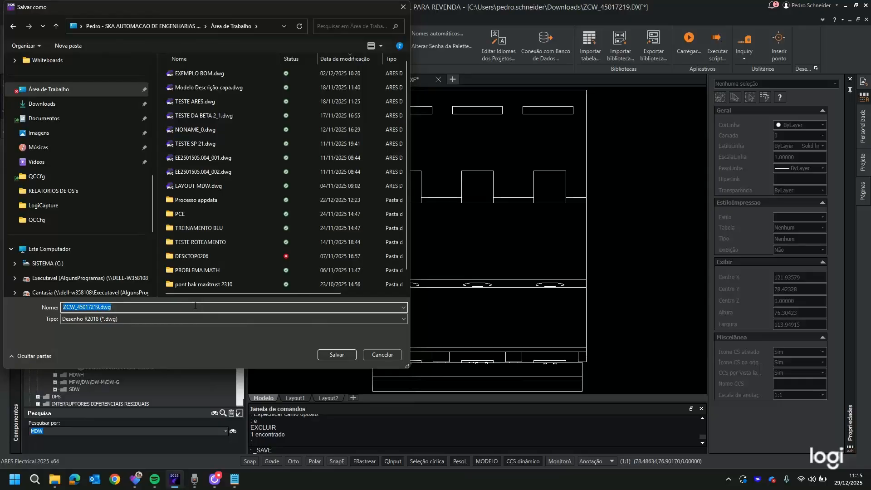
text(VISTA SUPERIOR MDW)
key(Return)
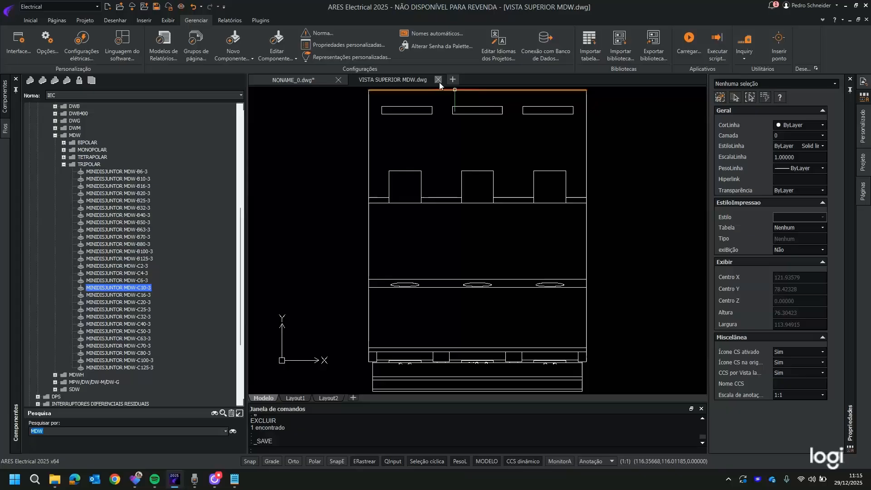
click(438, 80)
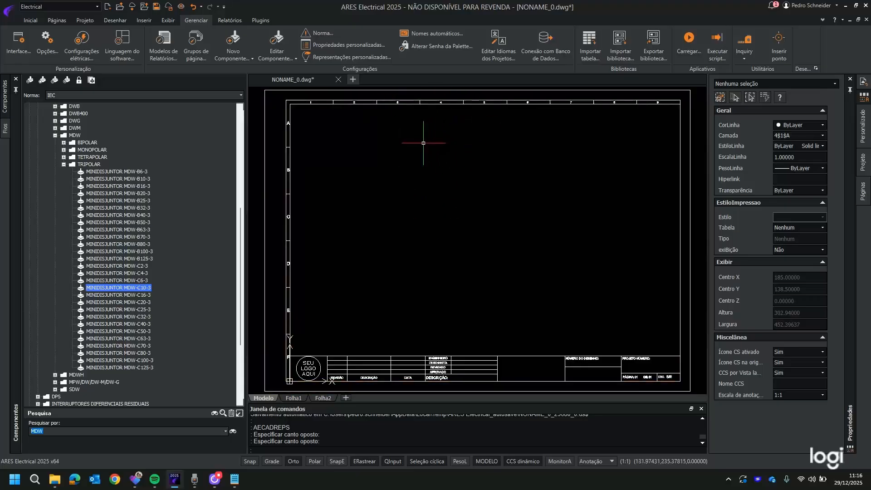
Open the library properties of MINIDISJUNTOR MDW-C10-3 and select Layout adicional 2 among its drawing representations.
right_click(114, 290)
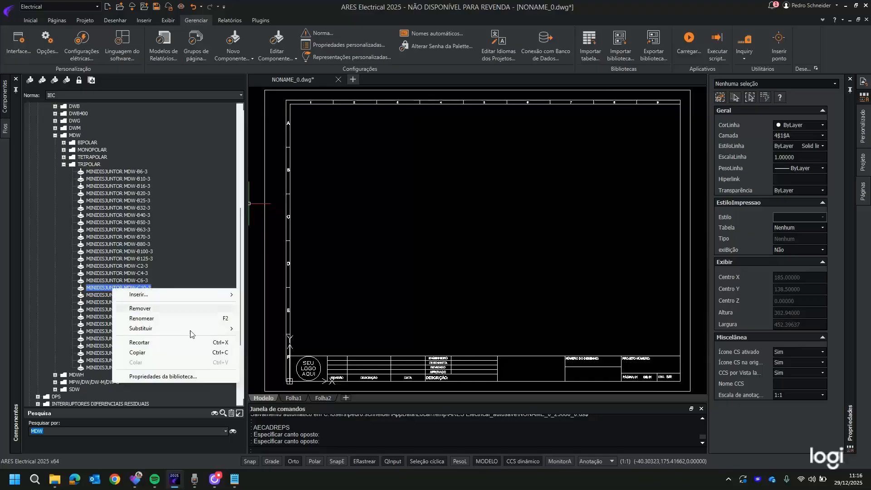
click(186, 378)
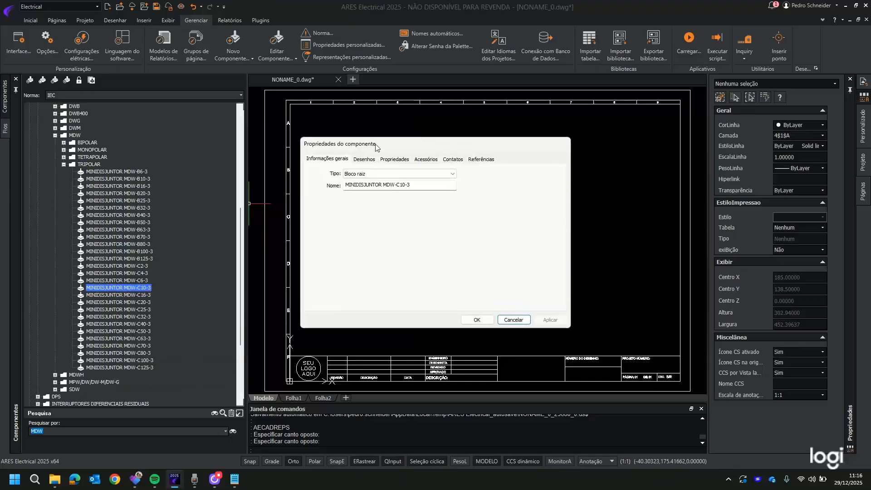
click(366, 162)
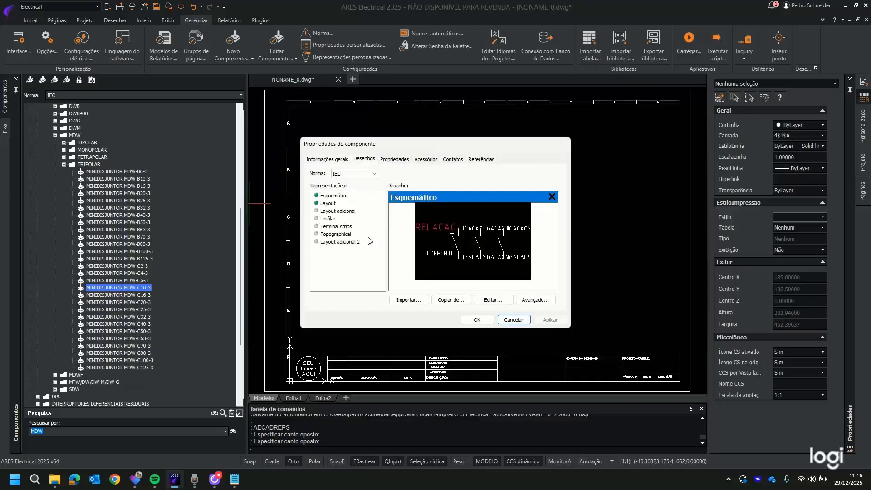
click(346, 243)
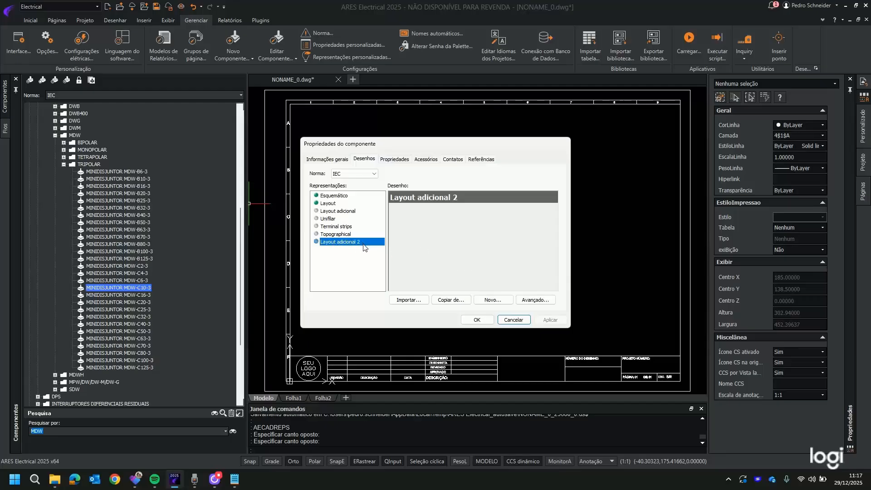
Import the VISTA SUPERIOR MDW drawing from the Área de Trabalho folder into the Layout adicional 2 representation.
click(408, 300)
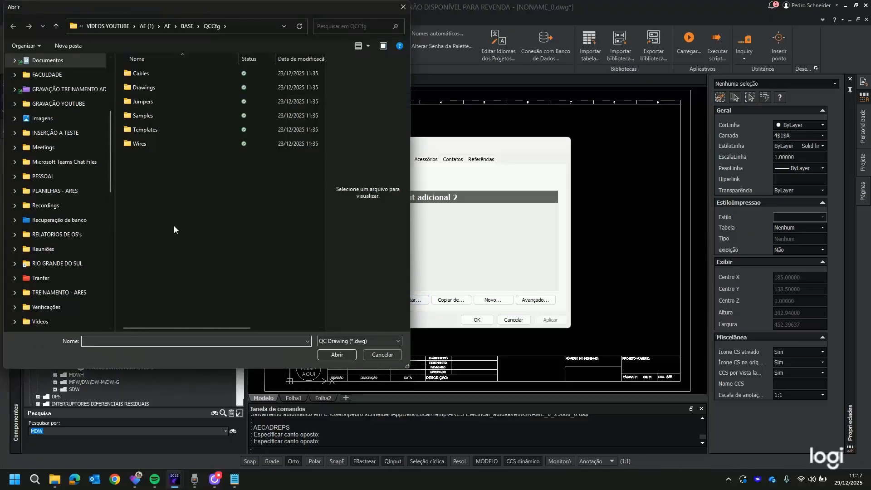
scroll(25, 97, up, 3)
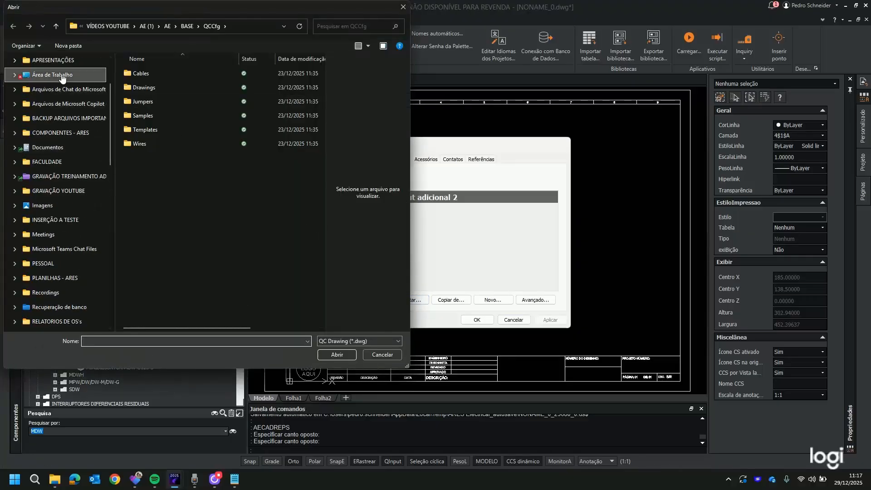
click(55, 75)
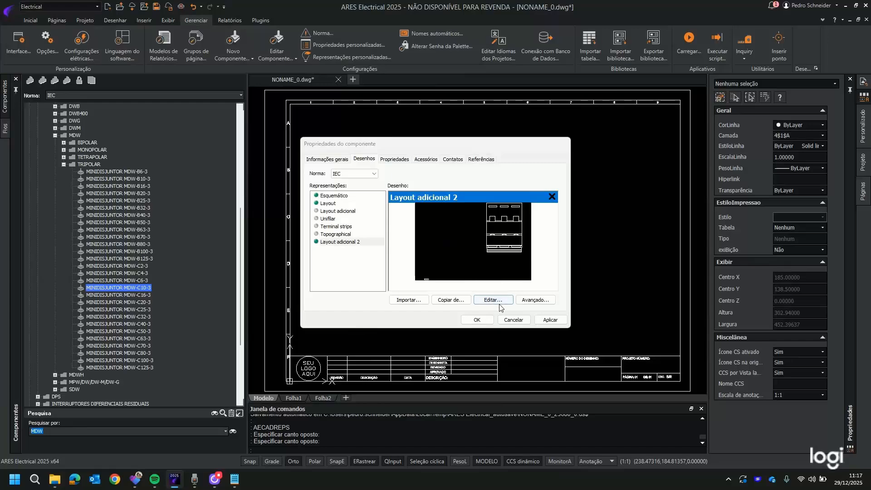
Open the Layout adicional 2 drawing for editing and move the RELACAO attribute from the origin to just above the breaker view.
click(498, 299)
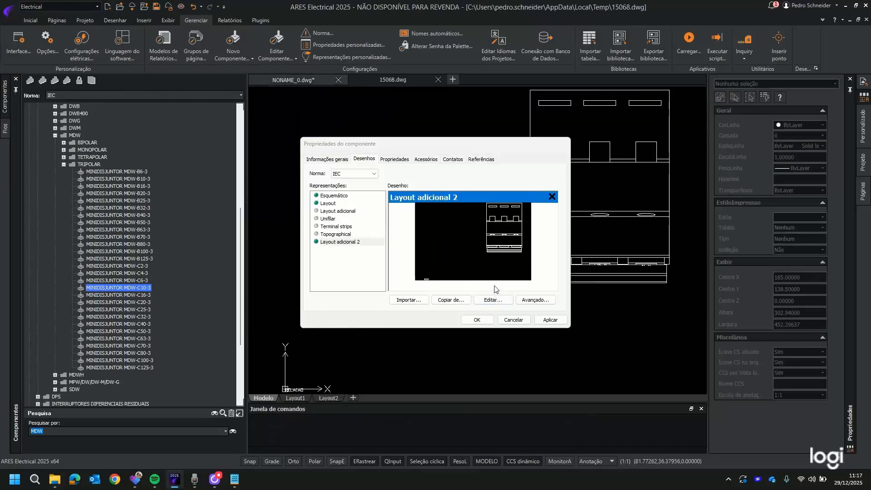
scroll(421, 208, down, 2)
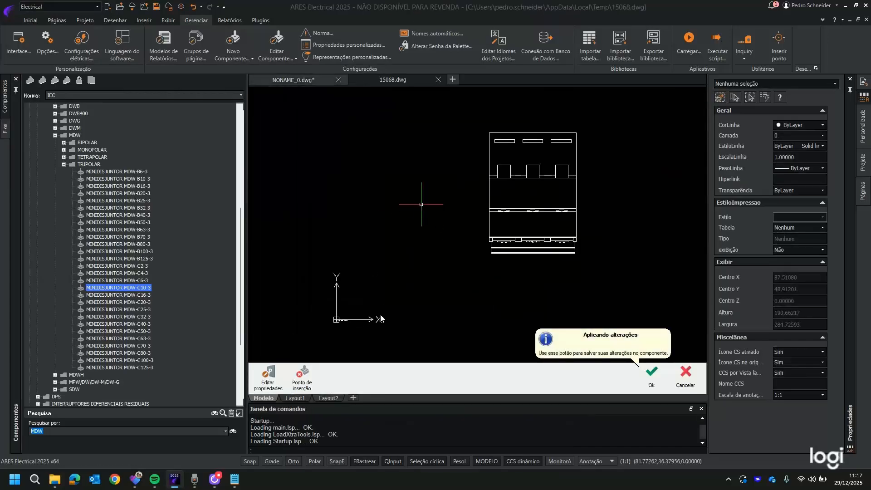
click(357, 334)
click(336, 311)
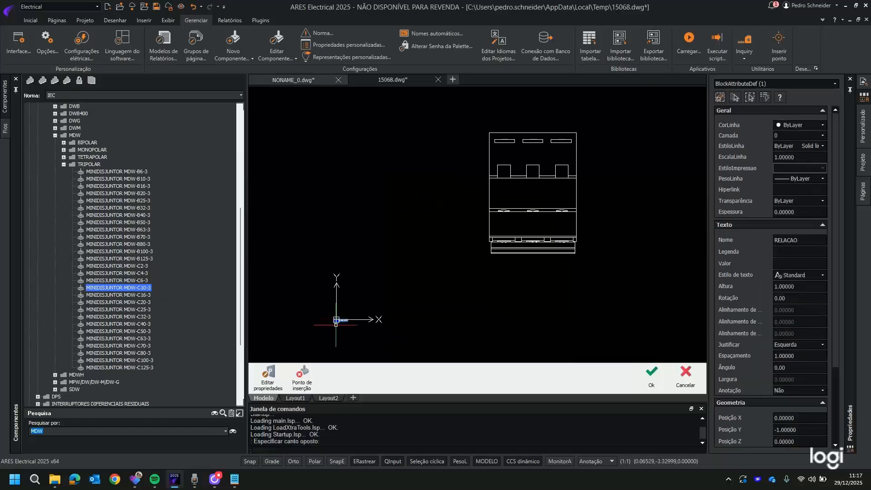
click(336, 320)
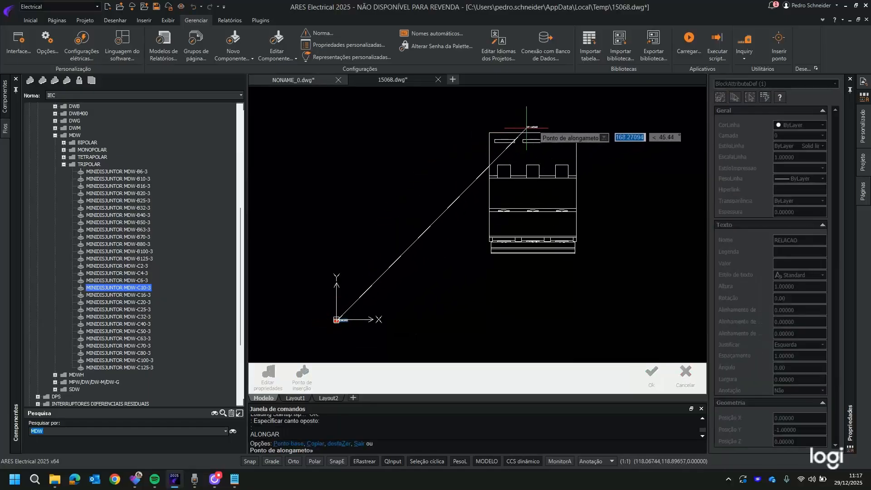
click(529, 128)
scroll(529, 128, up, 5)
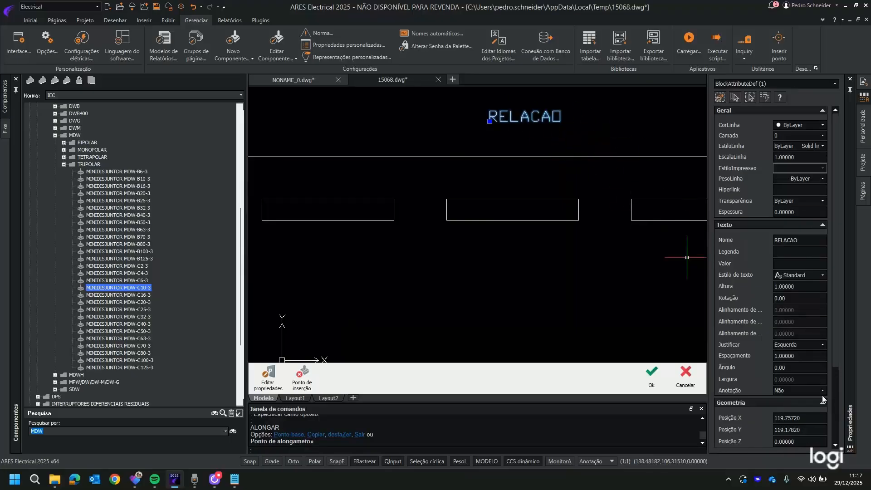
Set the RELACAO attribute's justification to Centro and move it to the middle just above the breaker's upper edge.
click(801, 346)
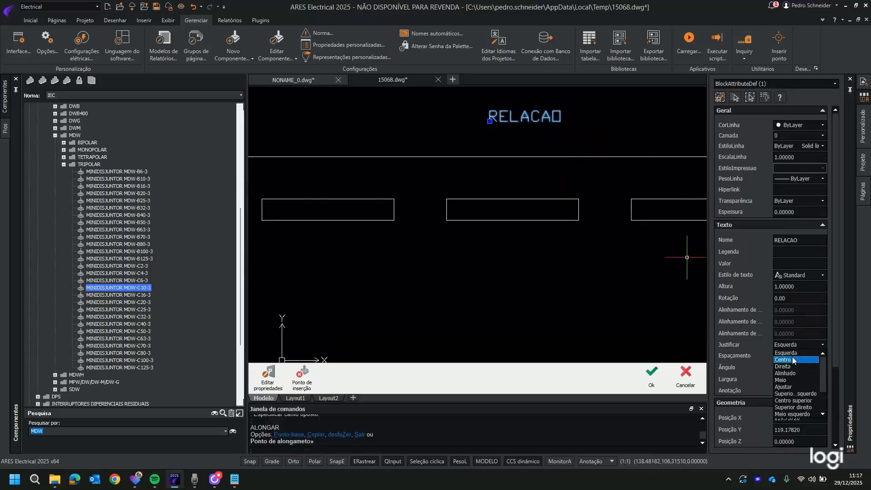
click(789, 361)
scroll(609, 196, down, 2)
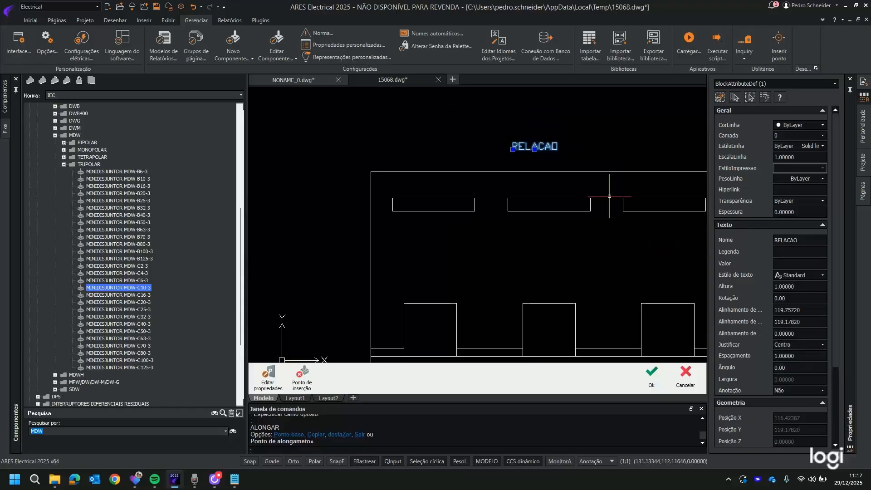
middle_drag(544, 193, 434, 195)
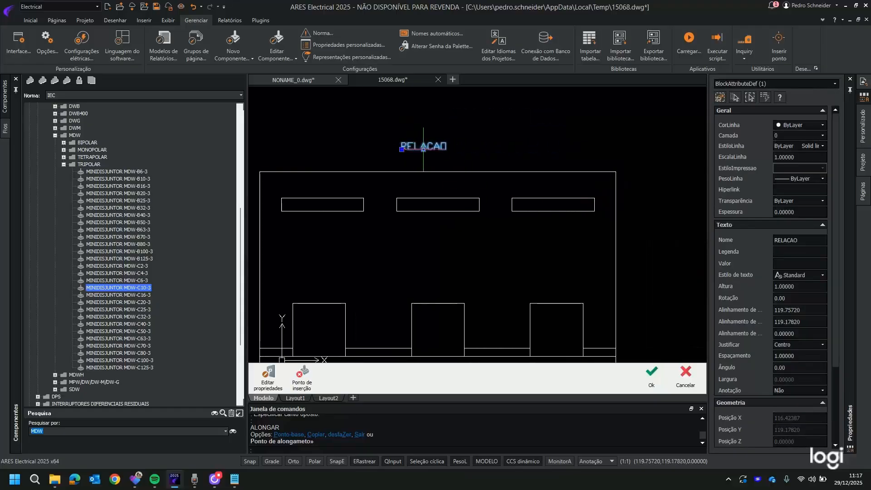
click(423, 149)
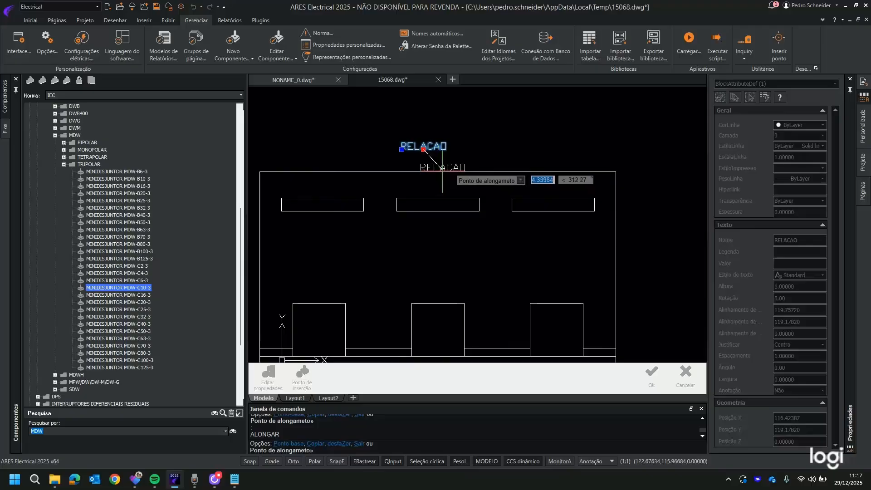
key(F3)
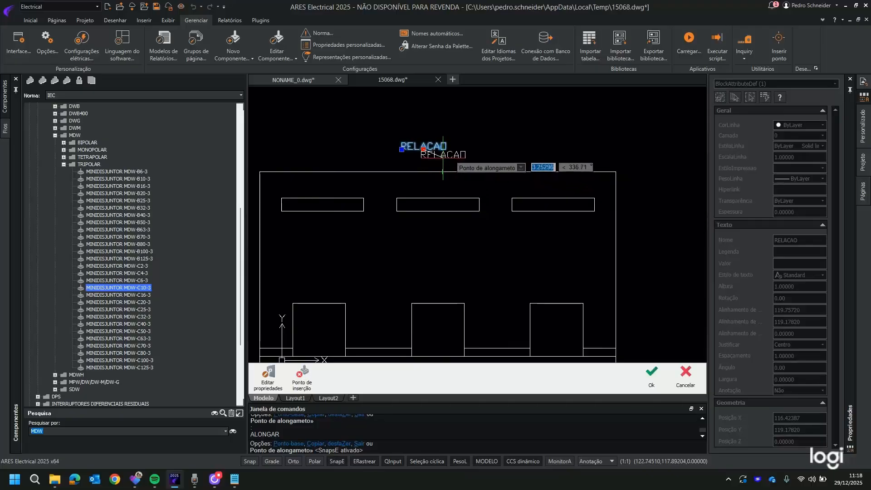
click(443, 157)
Set the RELACAO attribute's text height to 4.
click(739, 283)
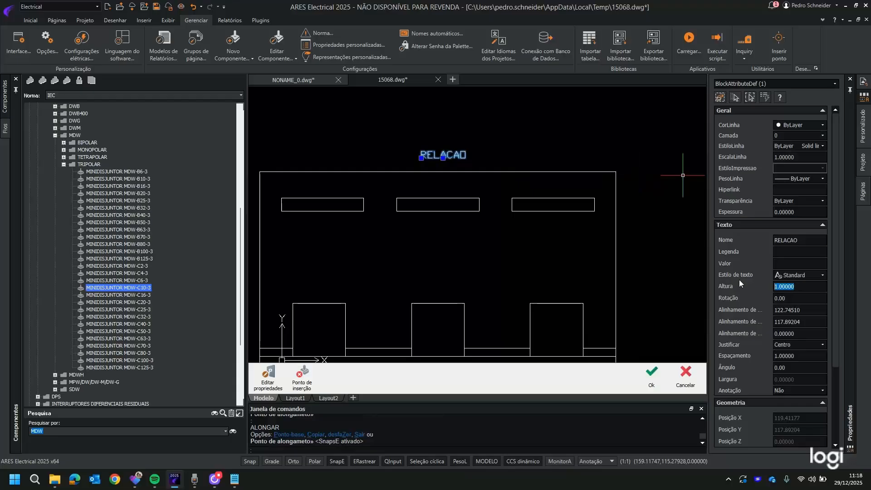
text(4)
key(Return)
key(Escape)
scroll(543, 271, down, 3)
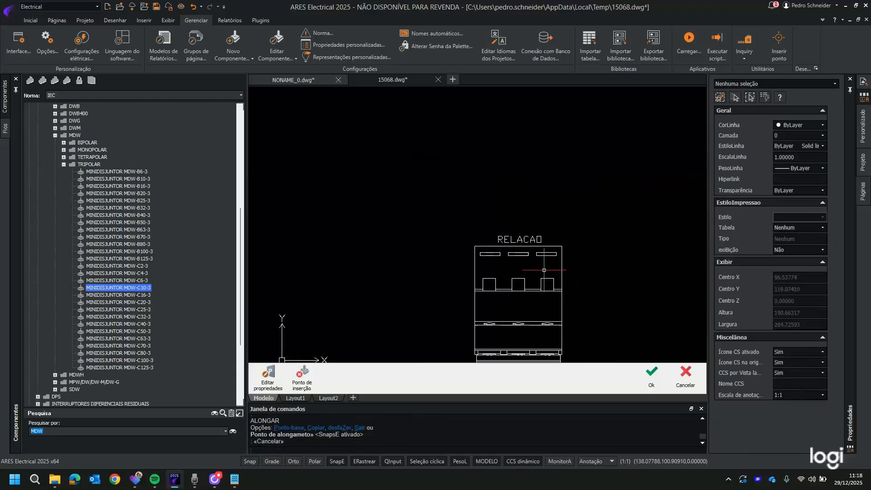
mouse_move(539, 265)
middle_down()
mouse_move(519, 251)
mouse_move(469, 168)
middle_up()
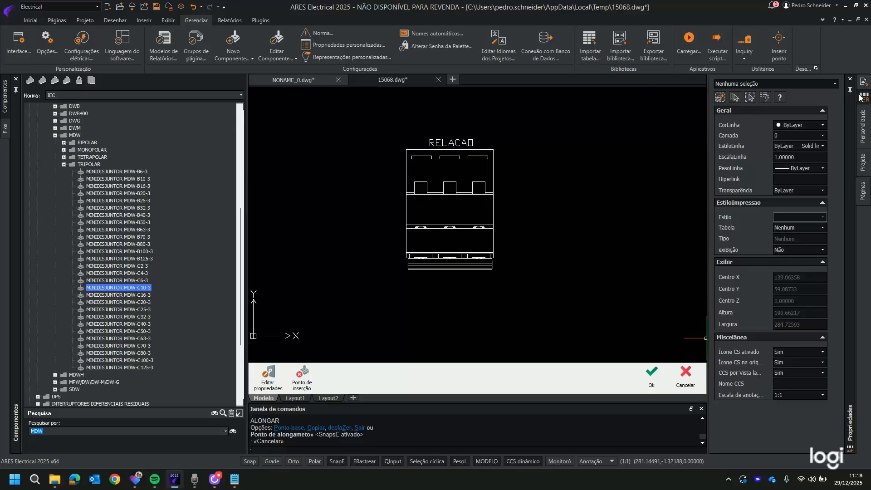
click(803, 136)
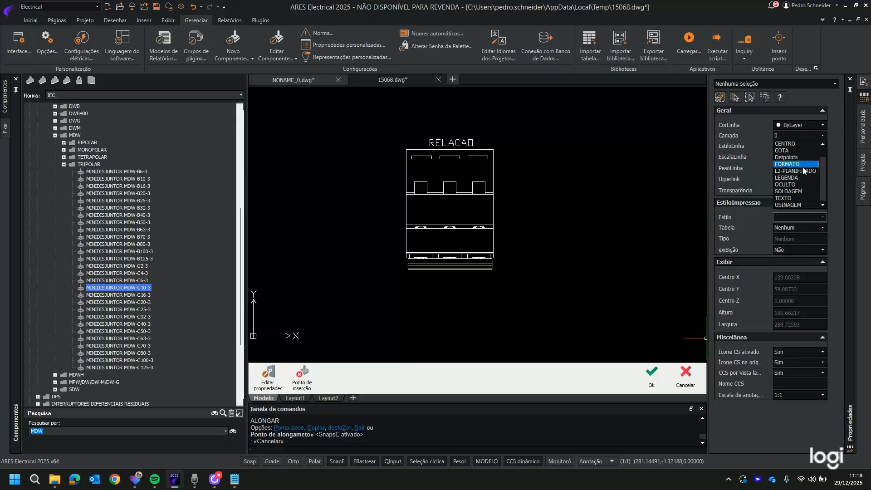
scroll(801, 193, up, 1)
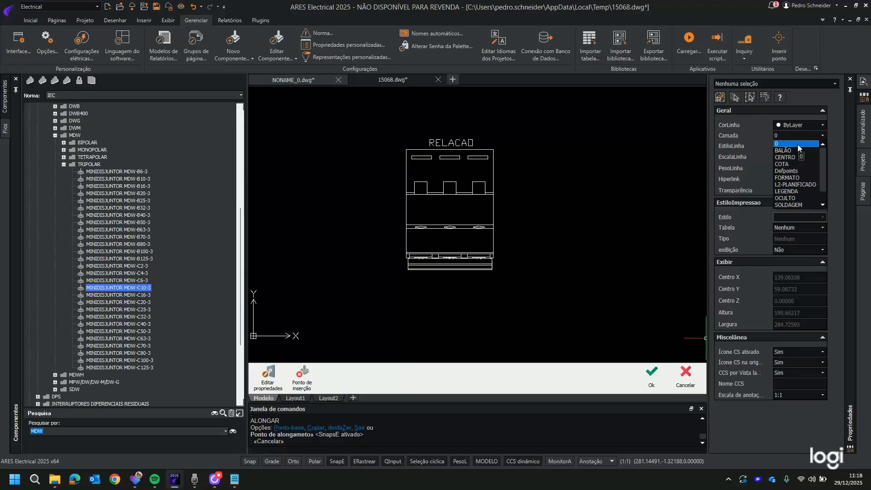
click(615, 193)
key(ctrl+a)
key(Escape)
click(559, 243)
click(549, 229)
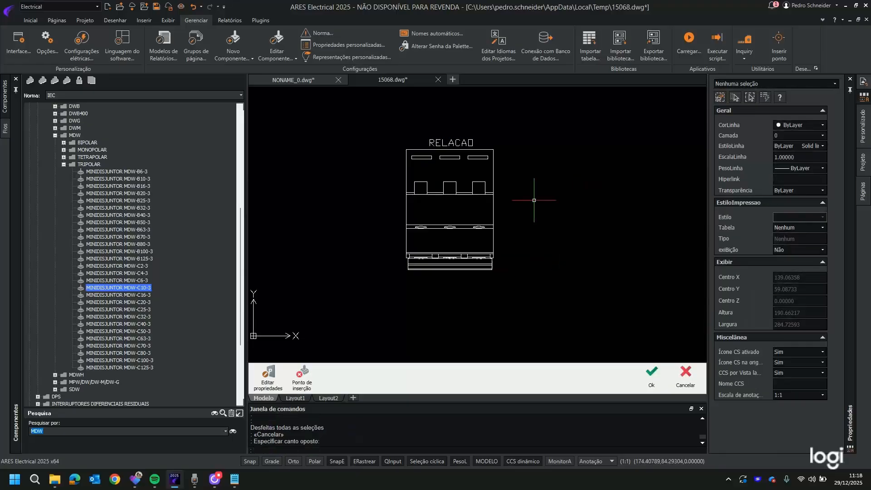
Assign all entities of the representation drawing, including the RELACAO attribute, to layer 0.
key(ctrl+a)
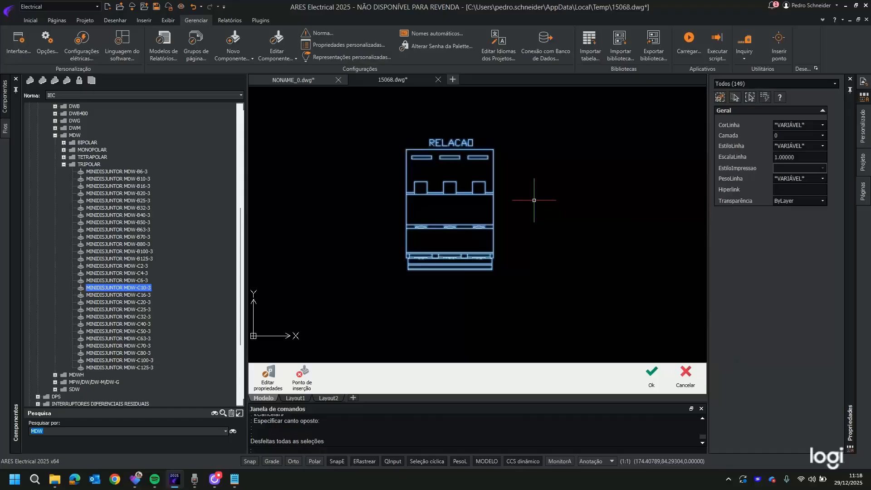
click(823, 136)
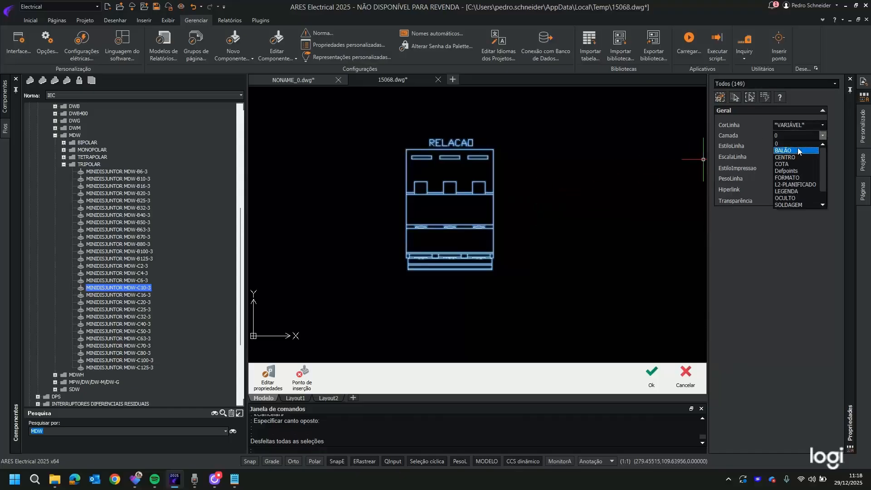
click(798, 144)
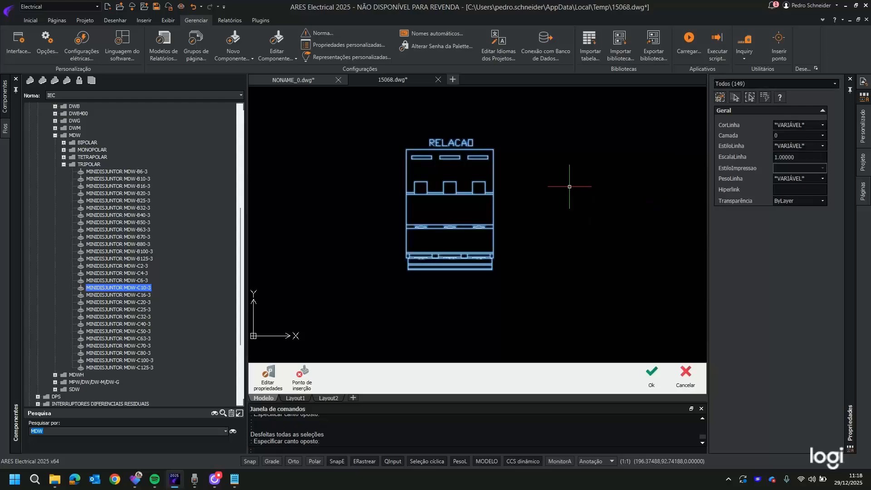
key(Escape)
Purge the unreferenced blocks and layers from the representation drawing with the Clean command (PU).
text(PU)
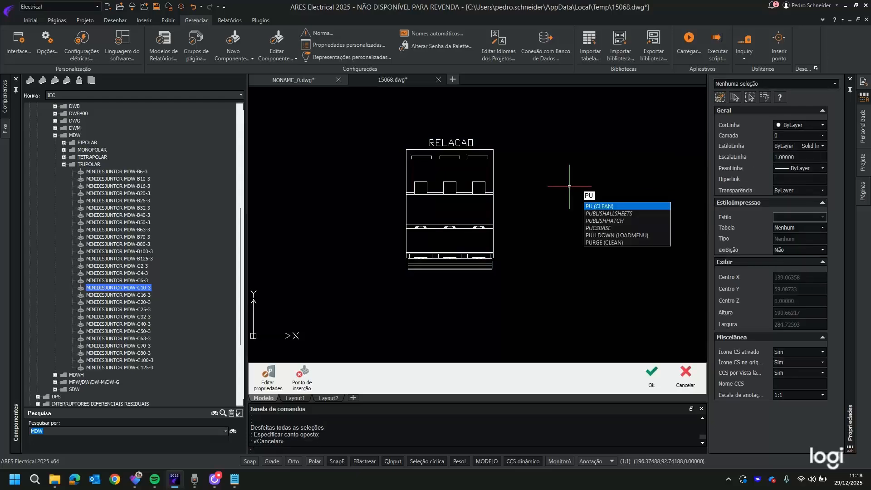
key(Return)
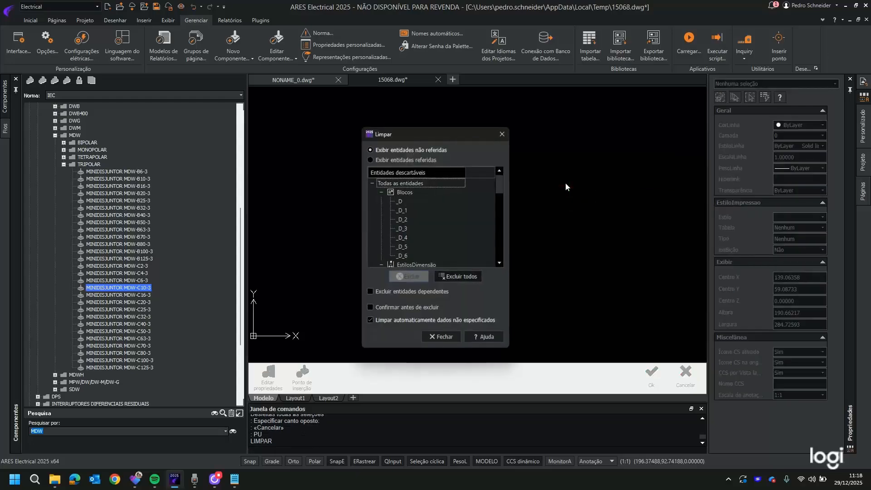
click(407, 193)
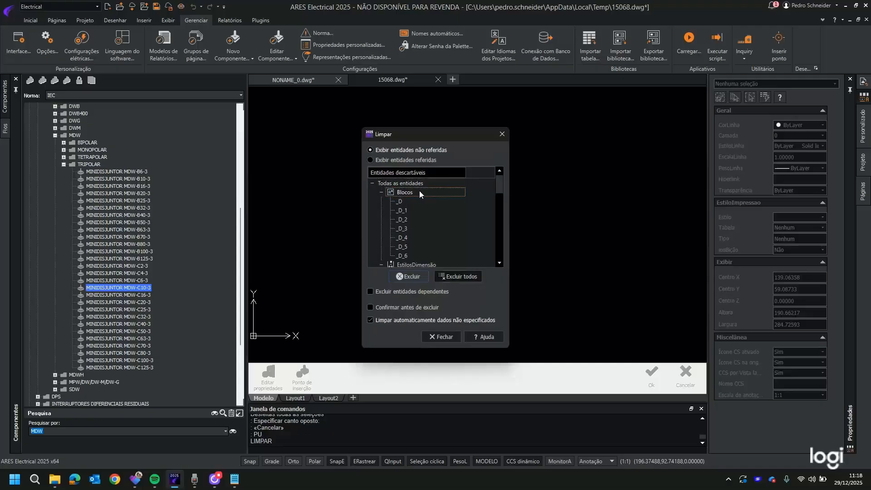
click(412, 278)
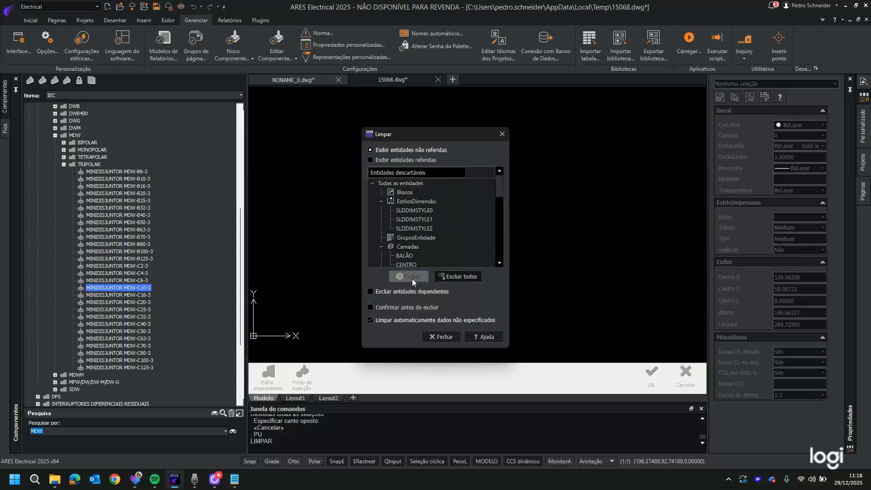
click(409, 247)
click(417, 278)
click(444, 336)
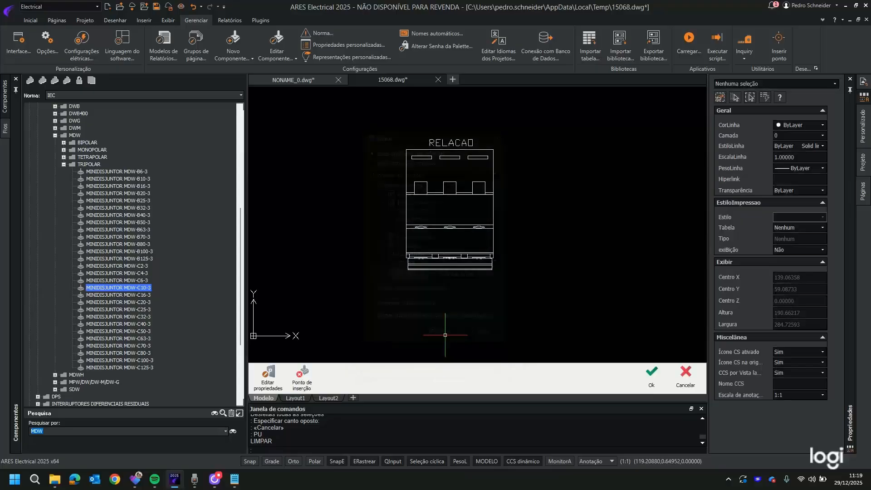
key(ctrl+a)
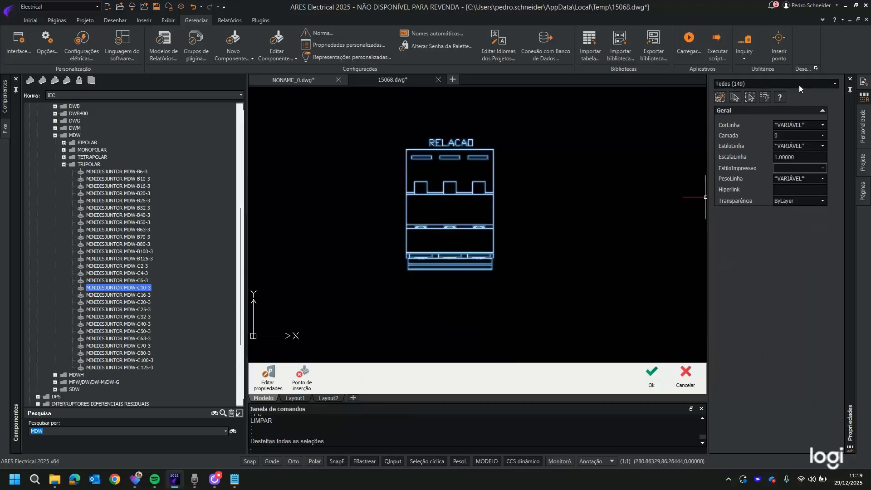
click(752, 83)
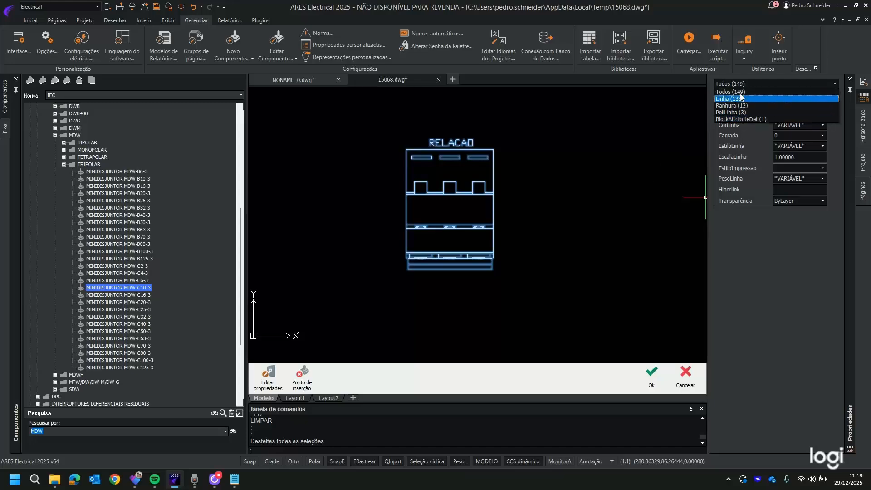
click(549, 214)
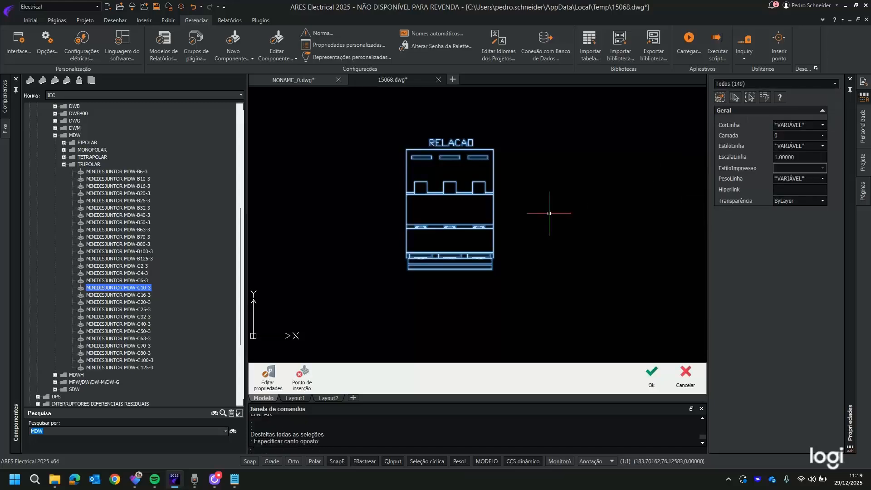
key(Escape)
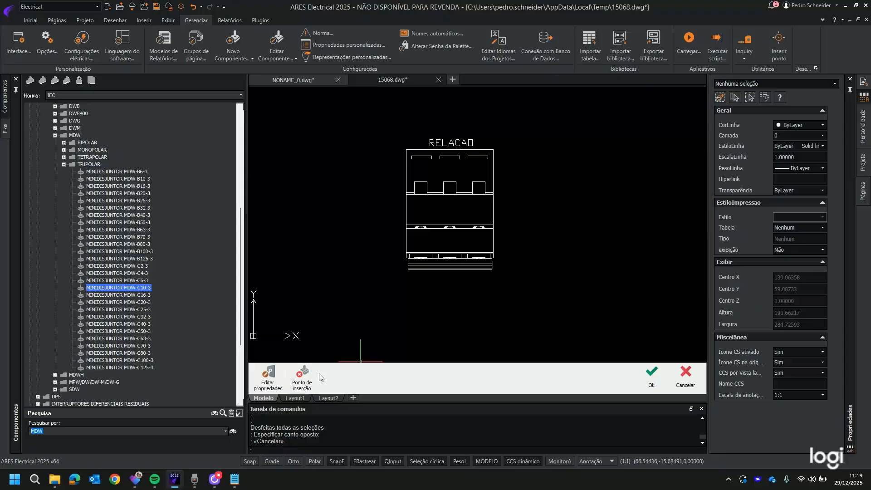
Set the insertion point at mid-height on the breaker view's left edge, then save the drawing and the component properties.
click(308, 384)
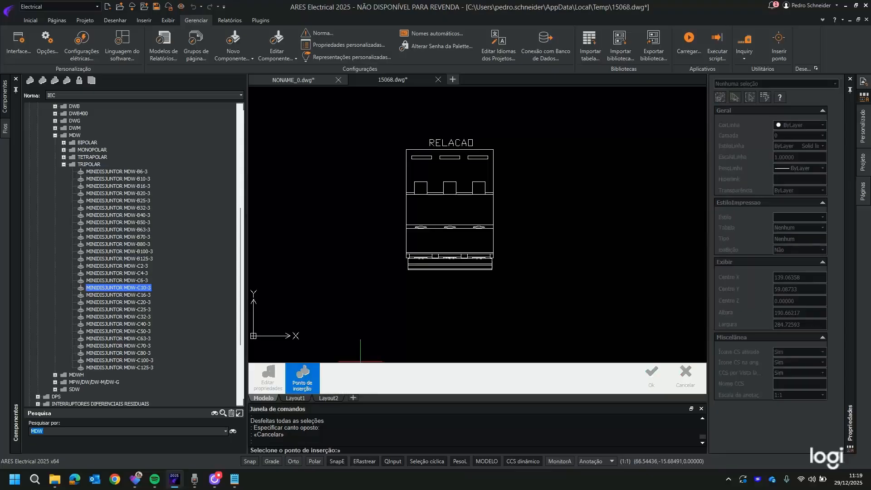
click(406, 209)
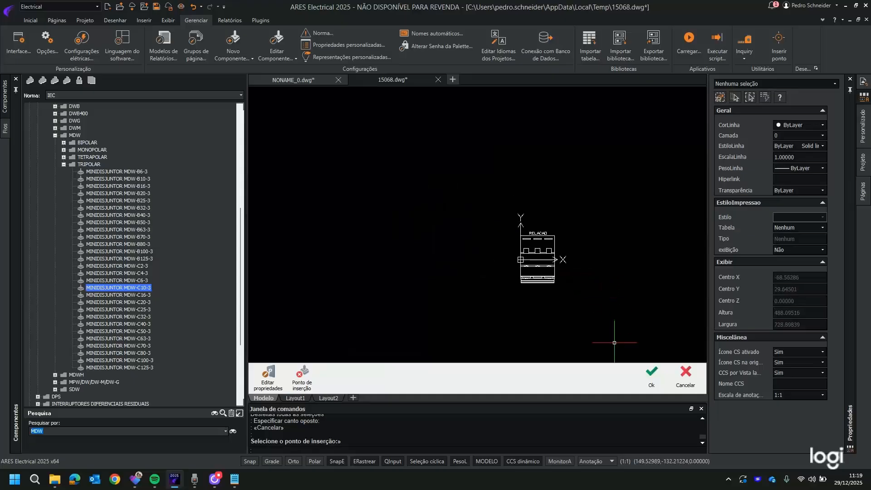
click(651, 376)
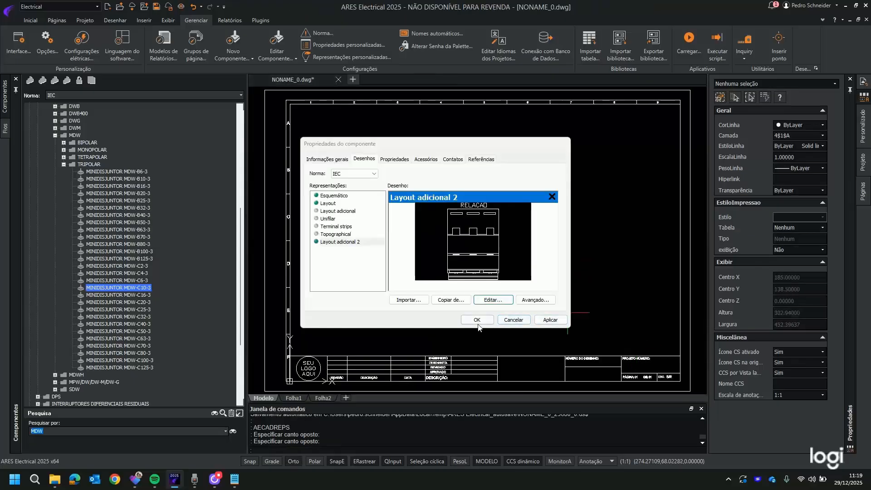
click(477, 323)
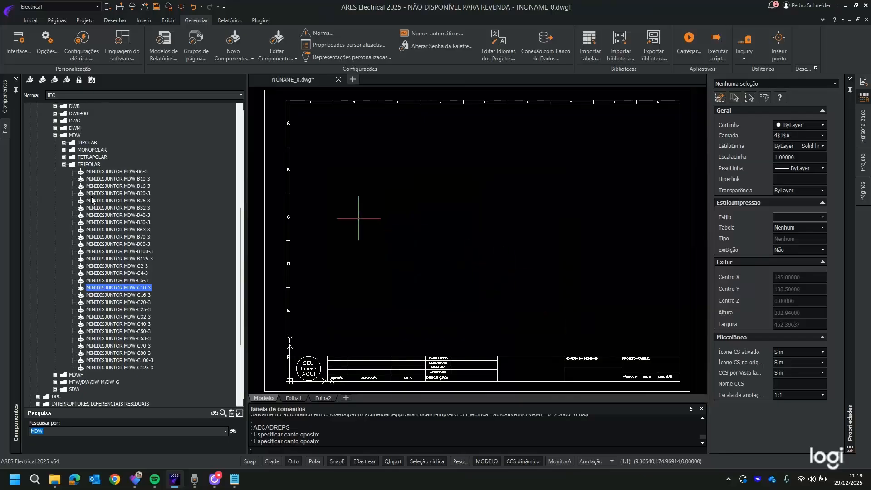
Insert one MINIDISJUNTOR MDW-C10-3 schematic symbol near the page frame's upper-left corner.
double_click(107, 291)
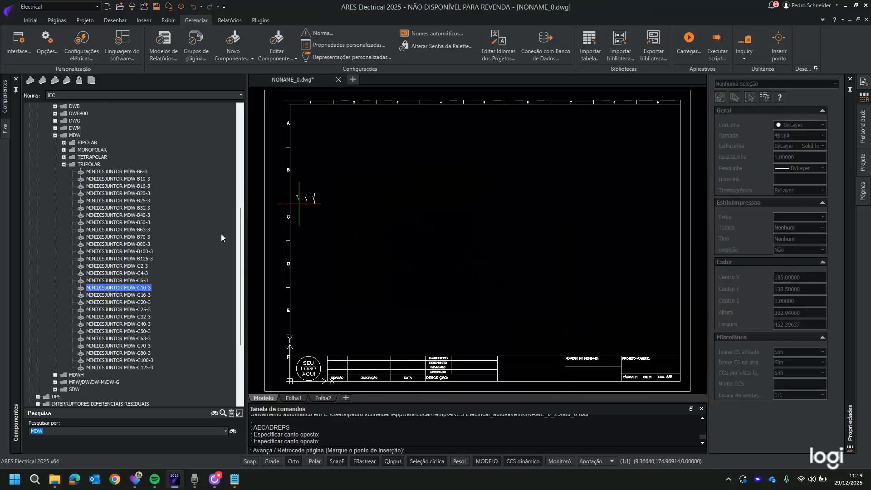
click(331, 139)
click(374, 140)
key(Escape)
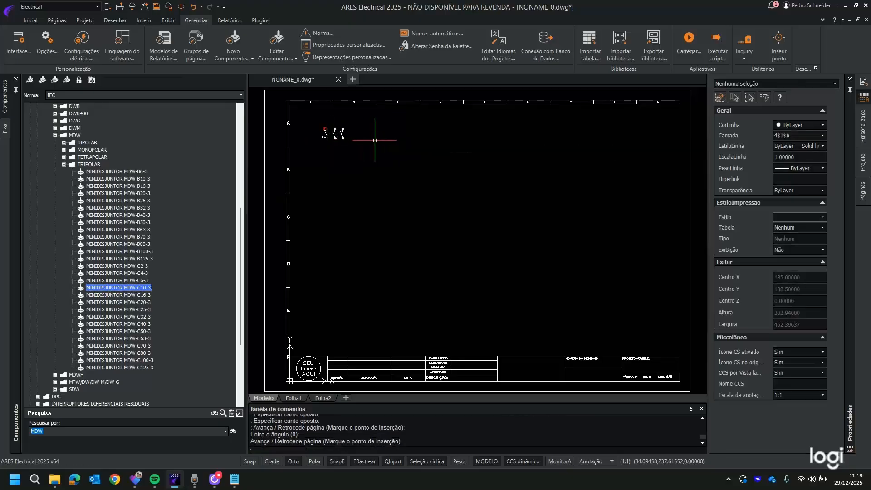
Display the Layout palette and expand the Q1 breaker to examine which layout representations it offers.
click(864, 159)
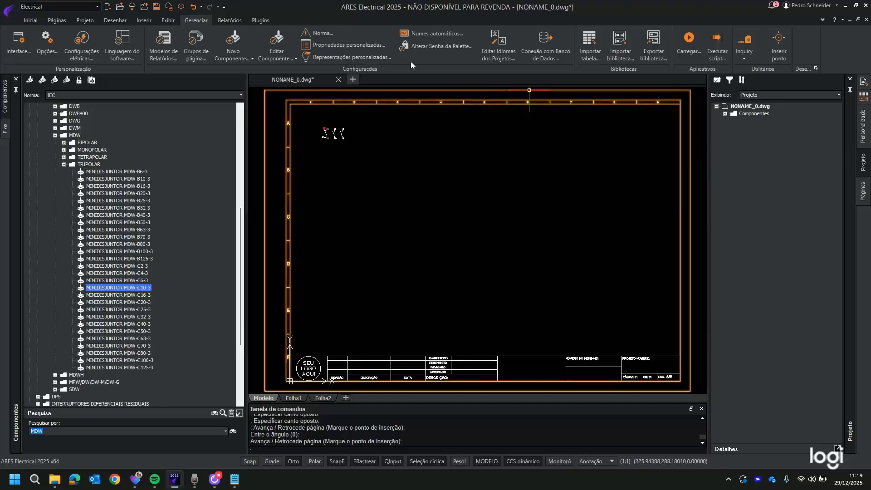
click(163, 23)
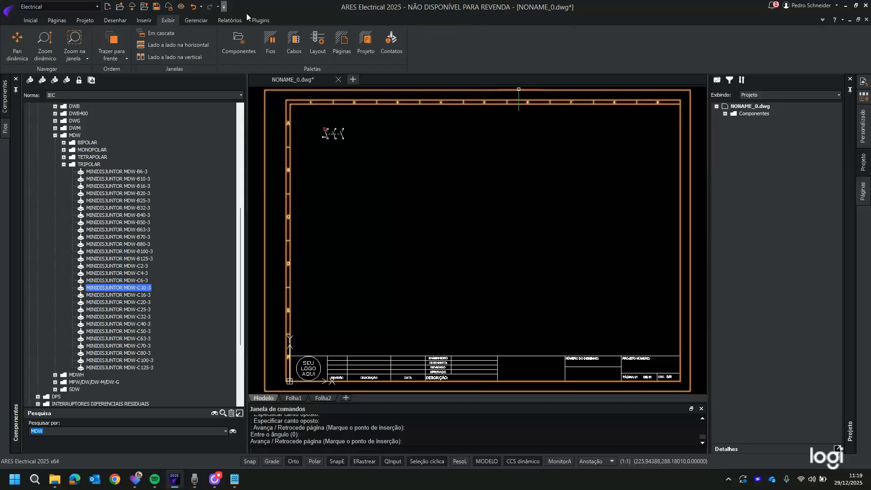
click(319, 41)
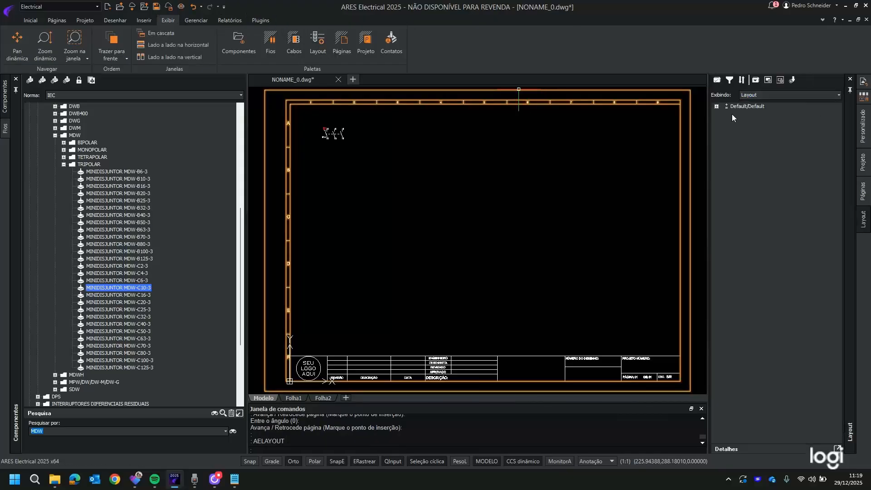
click(725, 113)
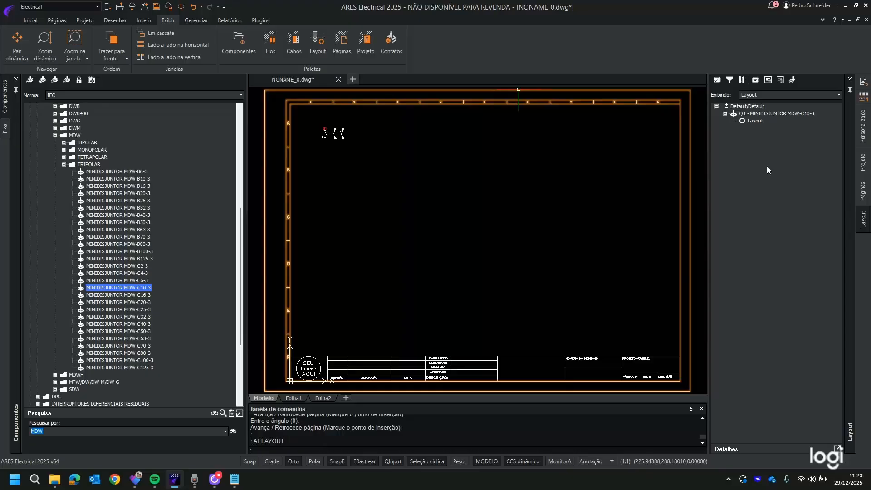
Insert Q1's Layout representation from the project's component tree near the page frame's upper-left corner at angle 0.
click(863, 162)
click(725, 114)
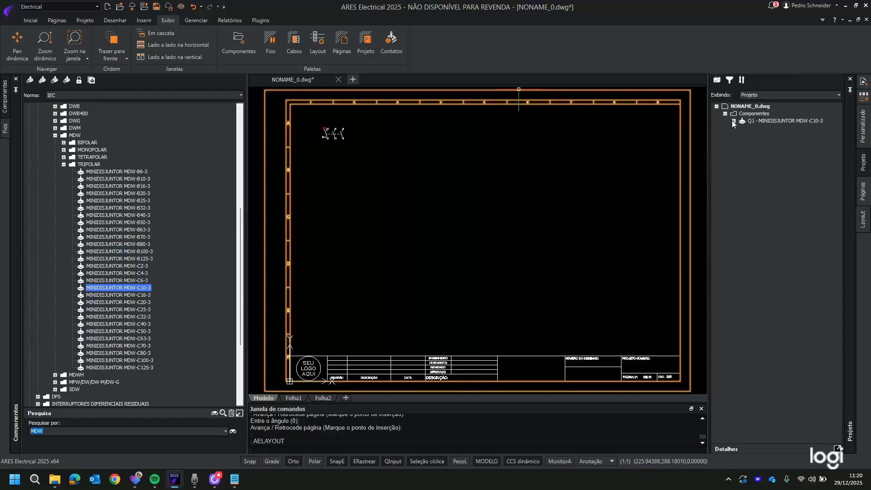
click(733, 121)
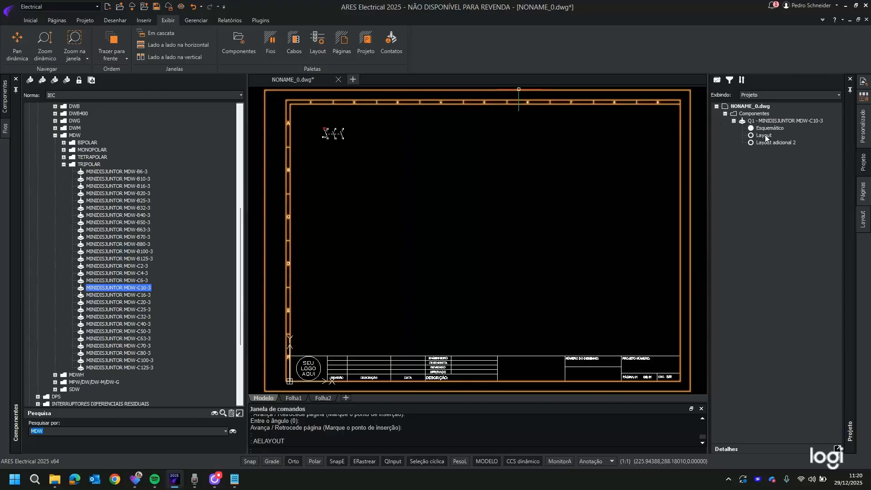
click(762, 136)
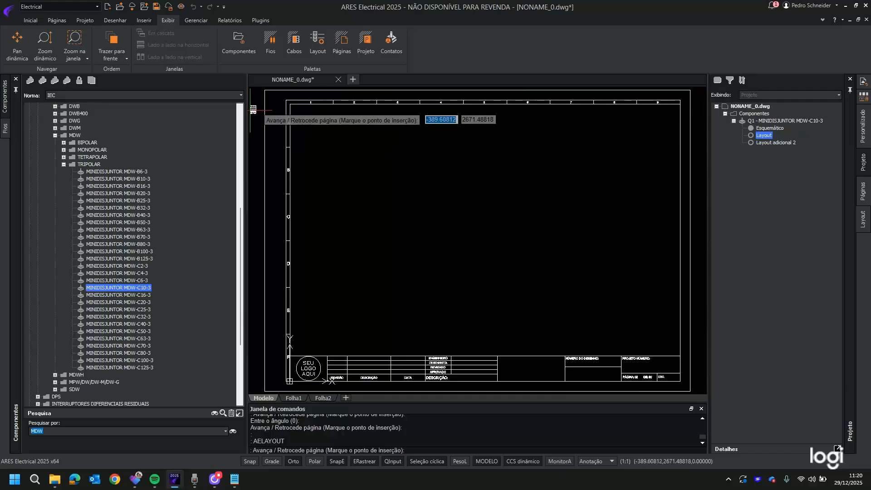
scroll(305, 117, up, 6)
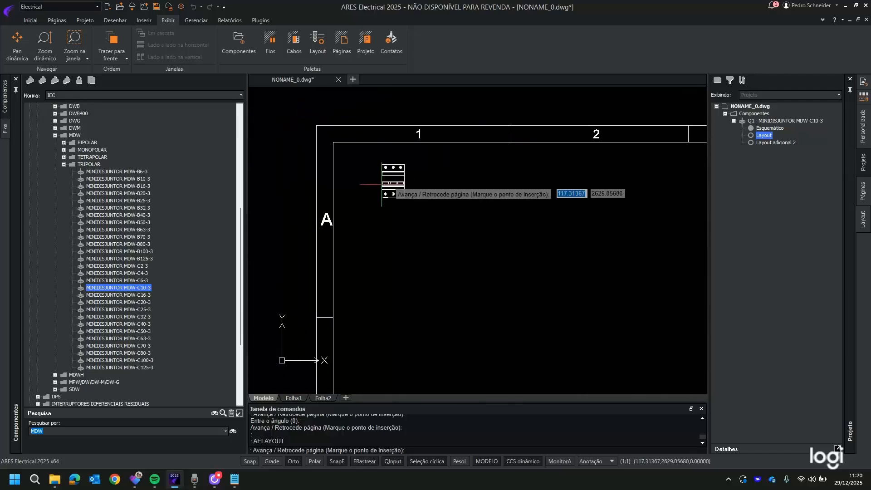
click(381, 185)
key(Return)
middle_drag(498, 200, 525, 238)
Insert Q1's Layout adicional 2 representation beside the Layout view on its right, at angle 0.
click(789, 142)
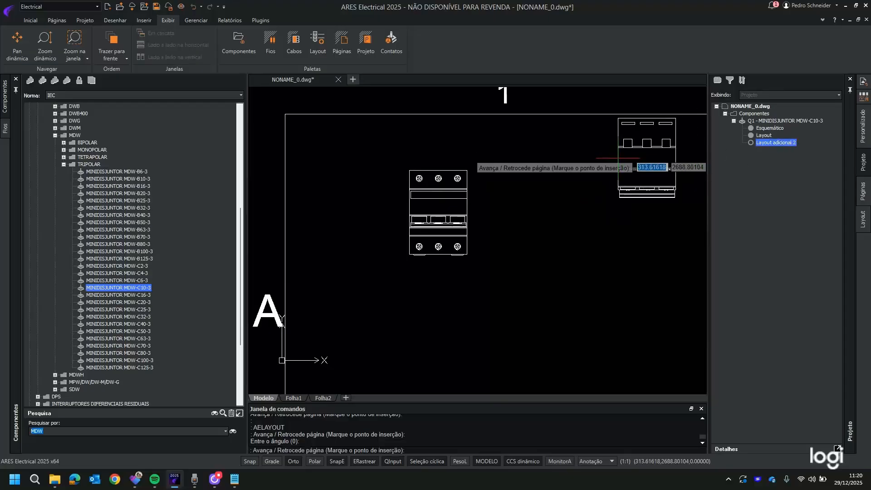
click(511, 214)
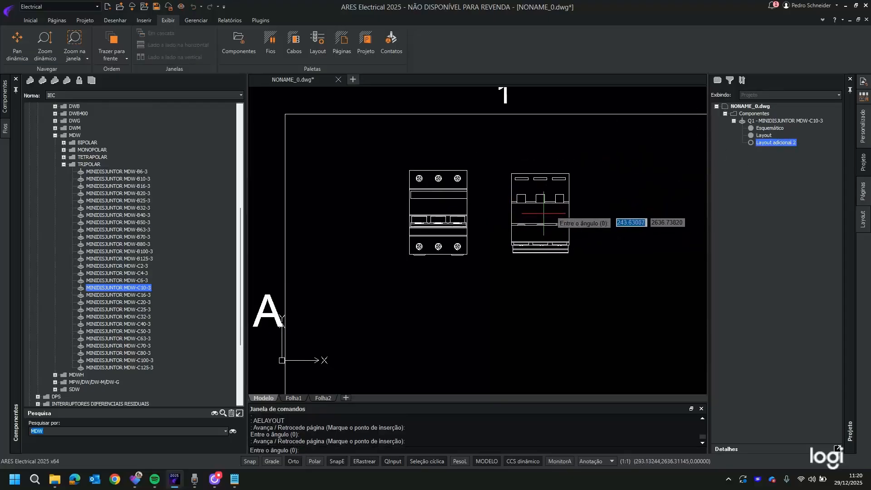
key(Return)
Make the Q1 tag visible on the inserted Layout view by setting its Invisível property to Não.
click(595, 233)
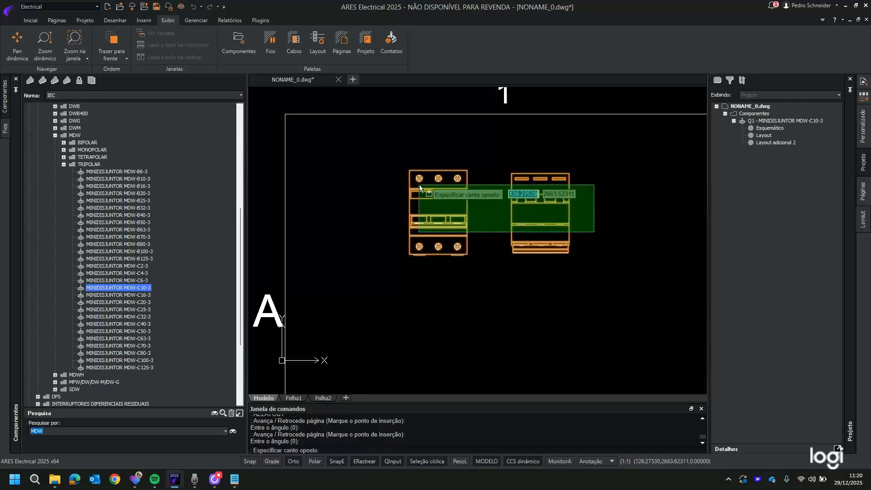
click(414, 183)
right_click(419, 187)
click(415, 184)
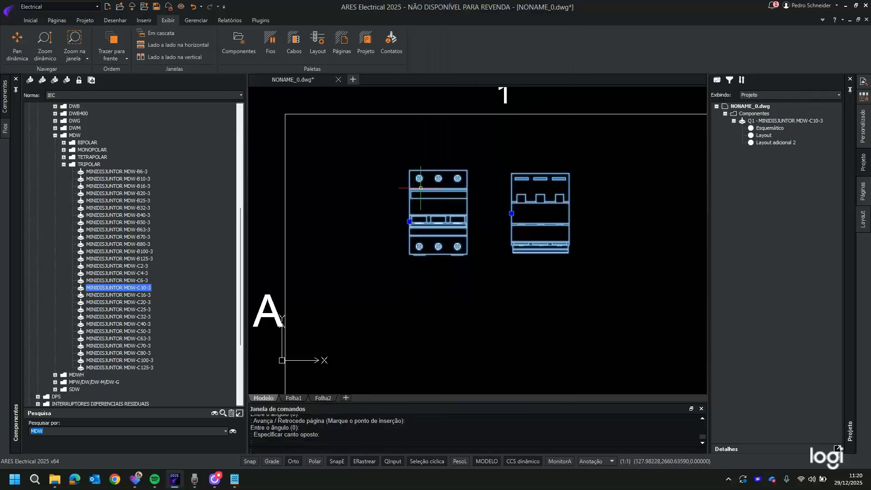
right_click(421, 188)
click(462, 299)
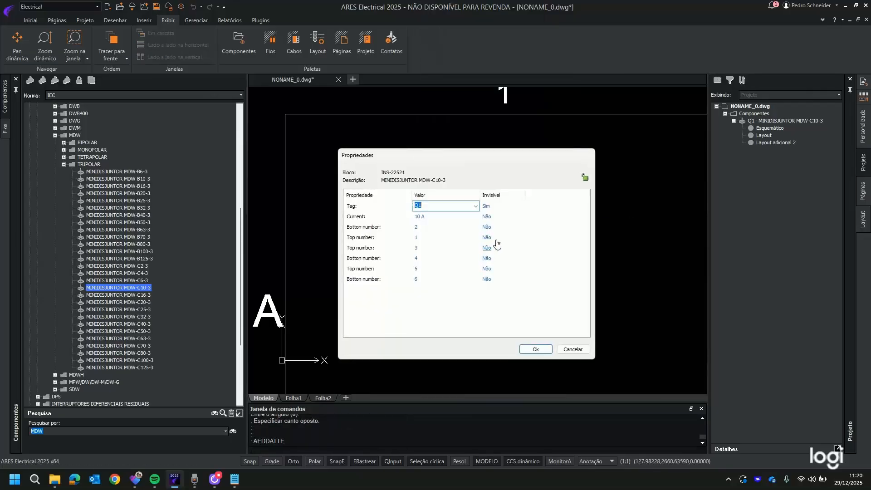
click(497, 210)
click(504, 226)
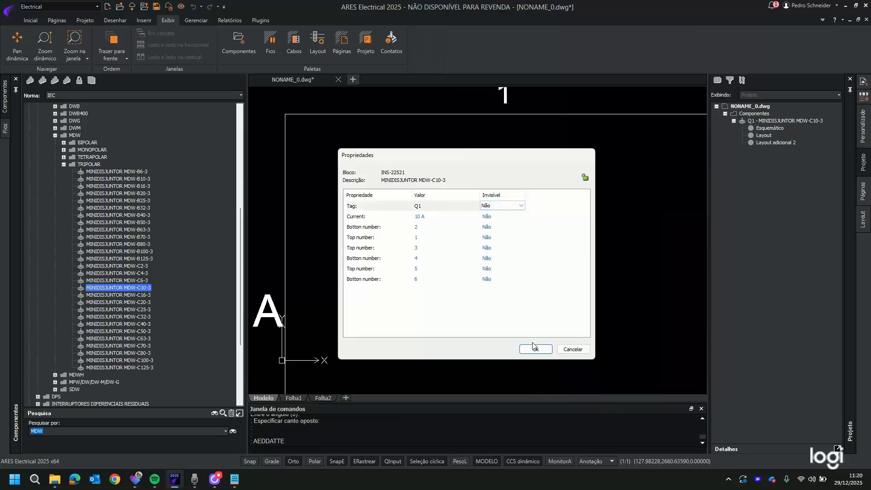
click(535, 349)
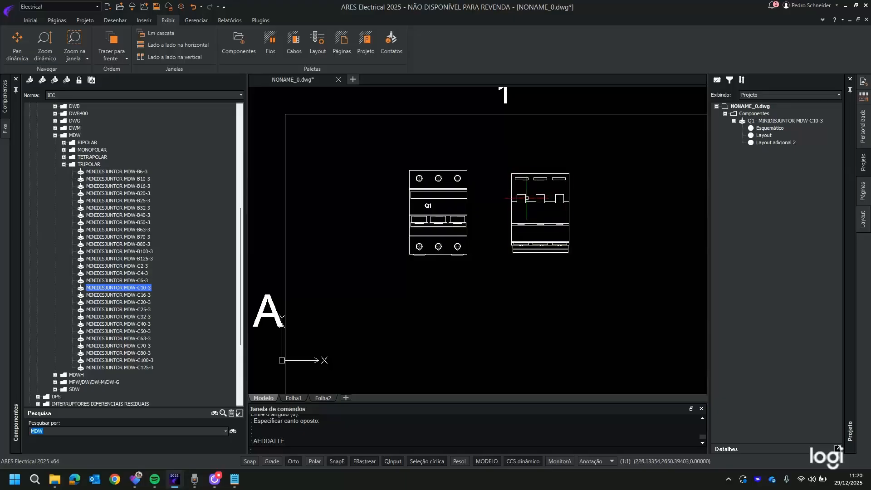
Set the tag's Invisível property to Não on the Layout adicional 2 view and inspect both breaker views.
click(525, 199)
double_click(525, 200)
click(499, 207)
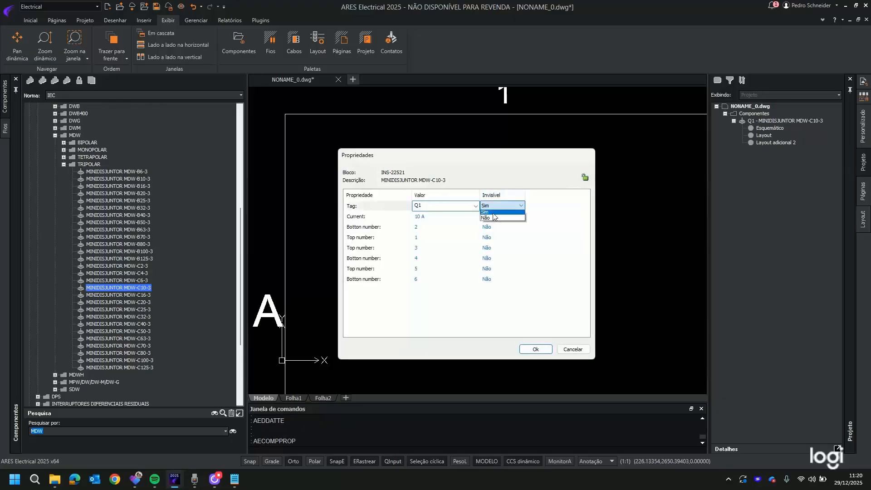
click(496, 220)
click(533, 350)
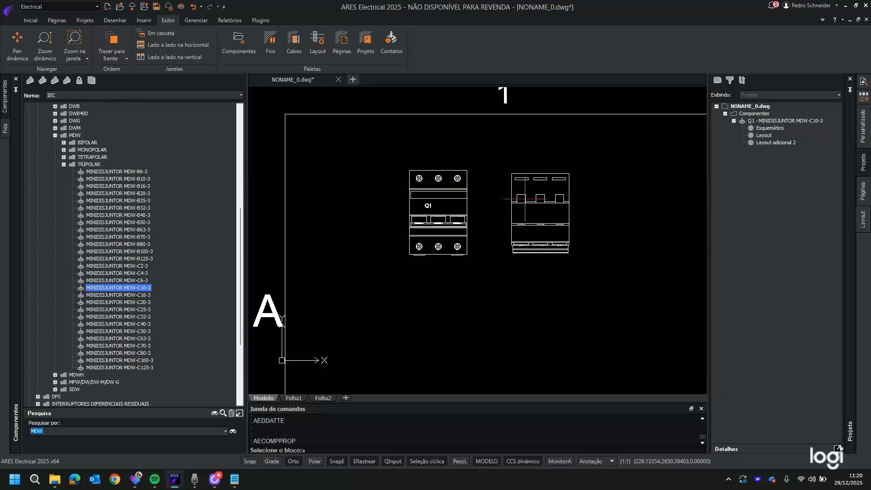
click(554, 166)
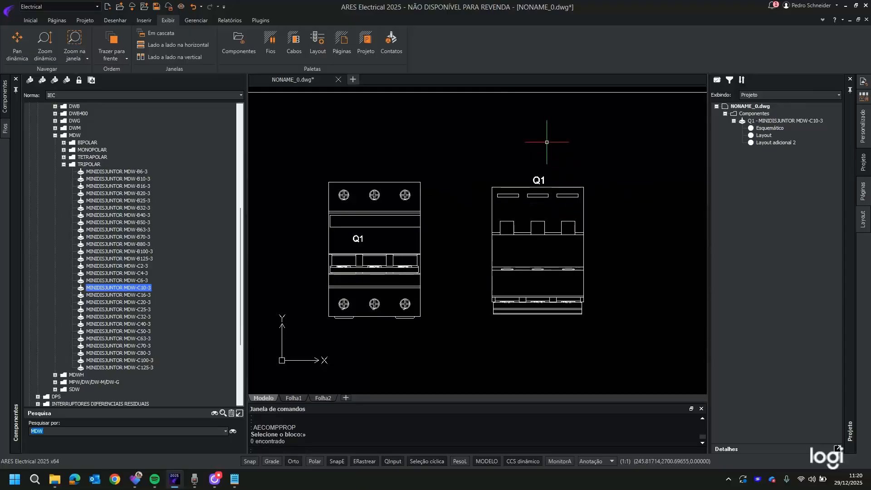
click(652, 188)
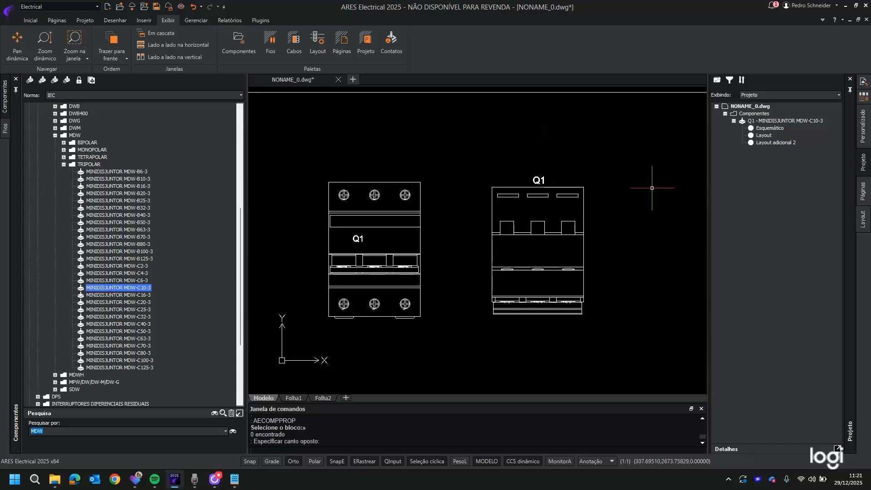